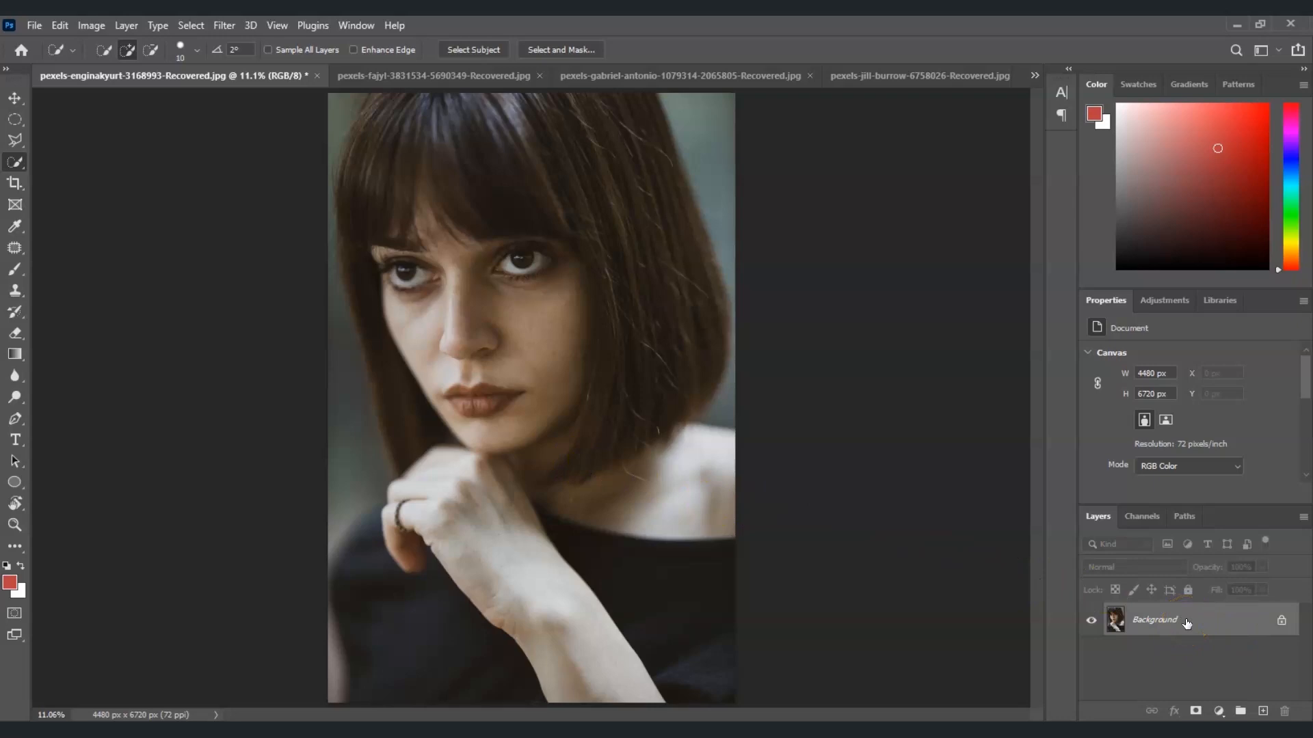
# Step: Switch to the Quick Selection tool and roughly select the woman's face, neck and hand
pyautogui.rightClick(16, 162)
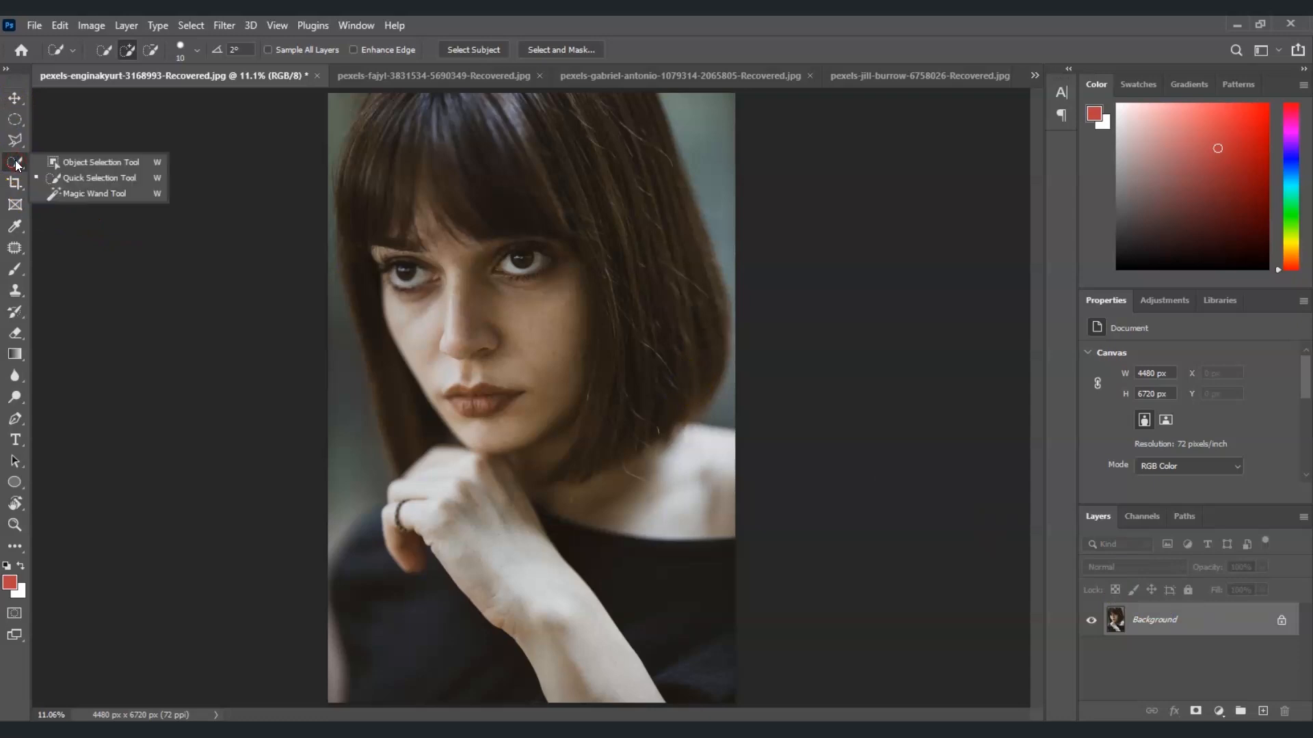
pyautogui.click(85, 179)
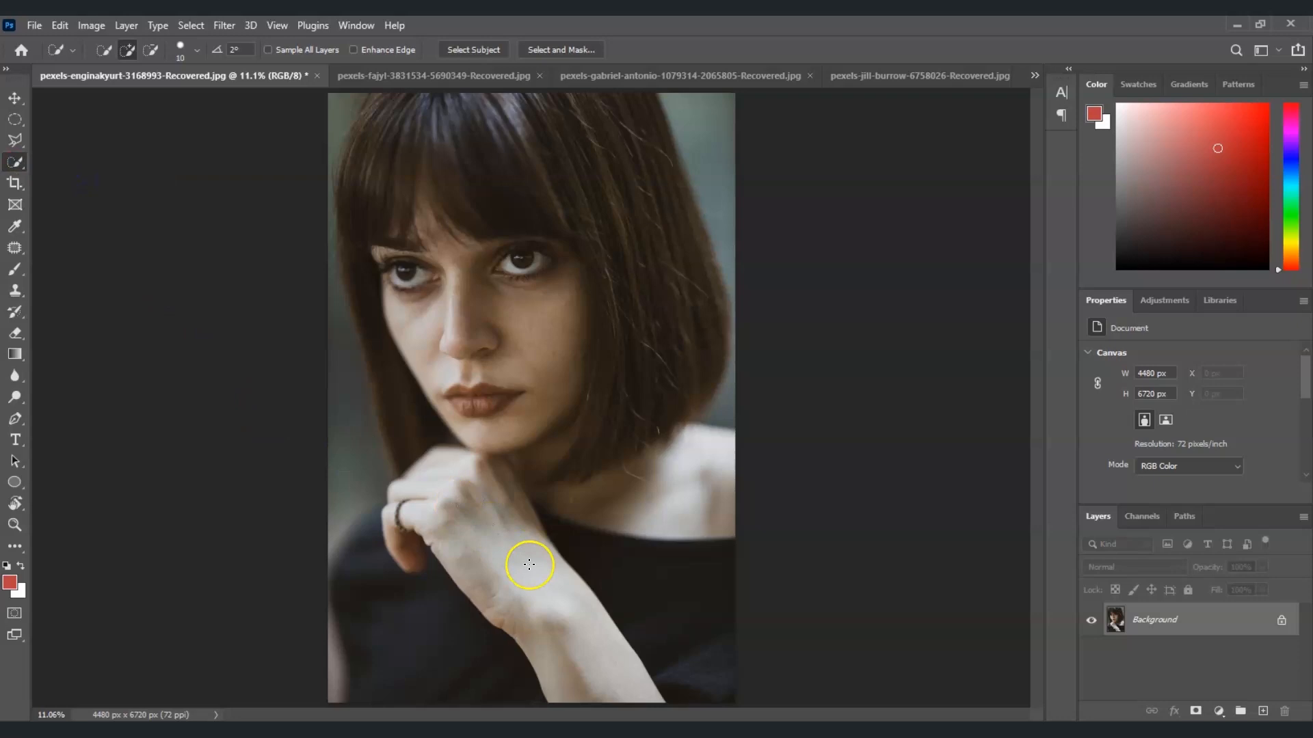
pyautogui.moveTo(581, 679)
pyautogui.mouseDown()
pyautogui.moveTo(450, 488)
pyautogui.moveTo(494, 473)
pyautogui.moveTo(465, 460)
pyautogui.moveTo(516, 399)
pyautogui.moveTo(513, 297)
pyautogui.moveTo(413, 295)
pyautogui.moveTo(428, 261)
pyautogui.moveTo(389, 256)
pyautogui.moveTo(424, 222)
pyautogui.moveTo(421, 181)
pyautogui.mouseUp()
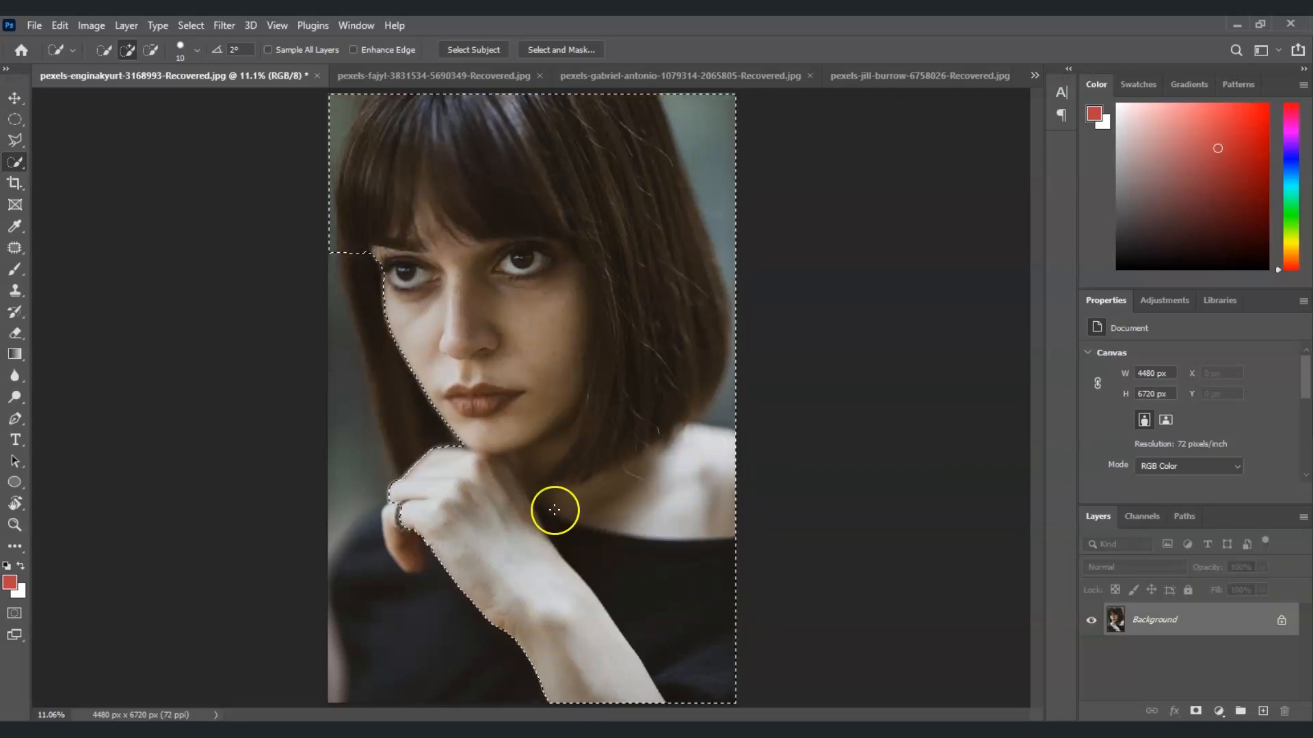
# Step: Refine the selection by subtracting the hair and background and adding missed skin areas
pyautogui.press('alt')
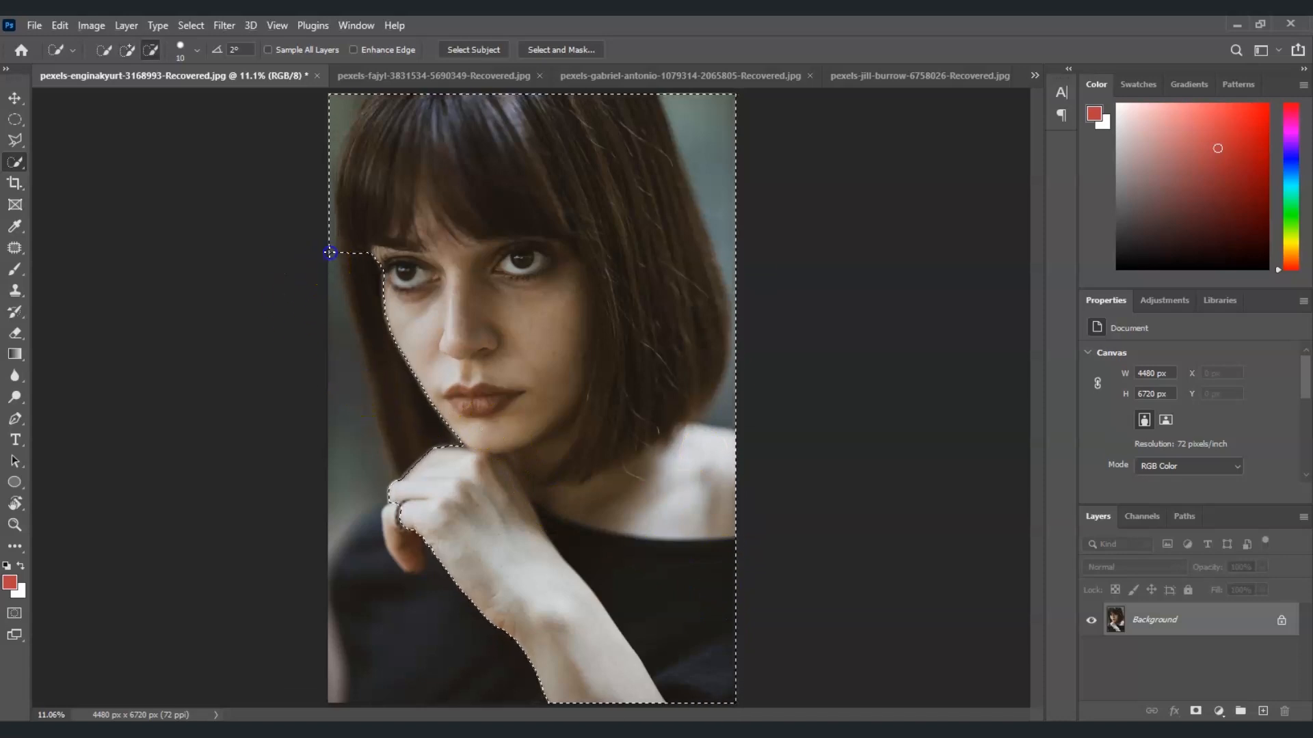
pyautogui.moveTo(329, 233)
pyautogui.mouseDown()
pyautogui.moveTo(330, 172)
pyautogui.moveTo(345, 142)
pyautogui.moveTo(386, 119)
pyautogui.moveTo(584, 111)
pyautogui.moveTo(644, 121)
pyautogui.moveTo(682, 150)
pyautogui.moveTo(725, 246)
pyautogui.mouseUp()
pyautogui.moveTo(636, 171)
pyautogui.mouseDown()
pyautogui.moveTo(697, 346)
pyautogui.moveTo(635, 383)
pyautogui.moveTo(574, 454)
pyautogui.moveTo(581, 465)
pyautogui.mouseUp()
pyautogui.moveTo(610, 238); pyautogui.dragTo(355, 243)
pyautogui.moveTo(729, 576); pyautogui.dragTo(579, 549)
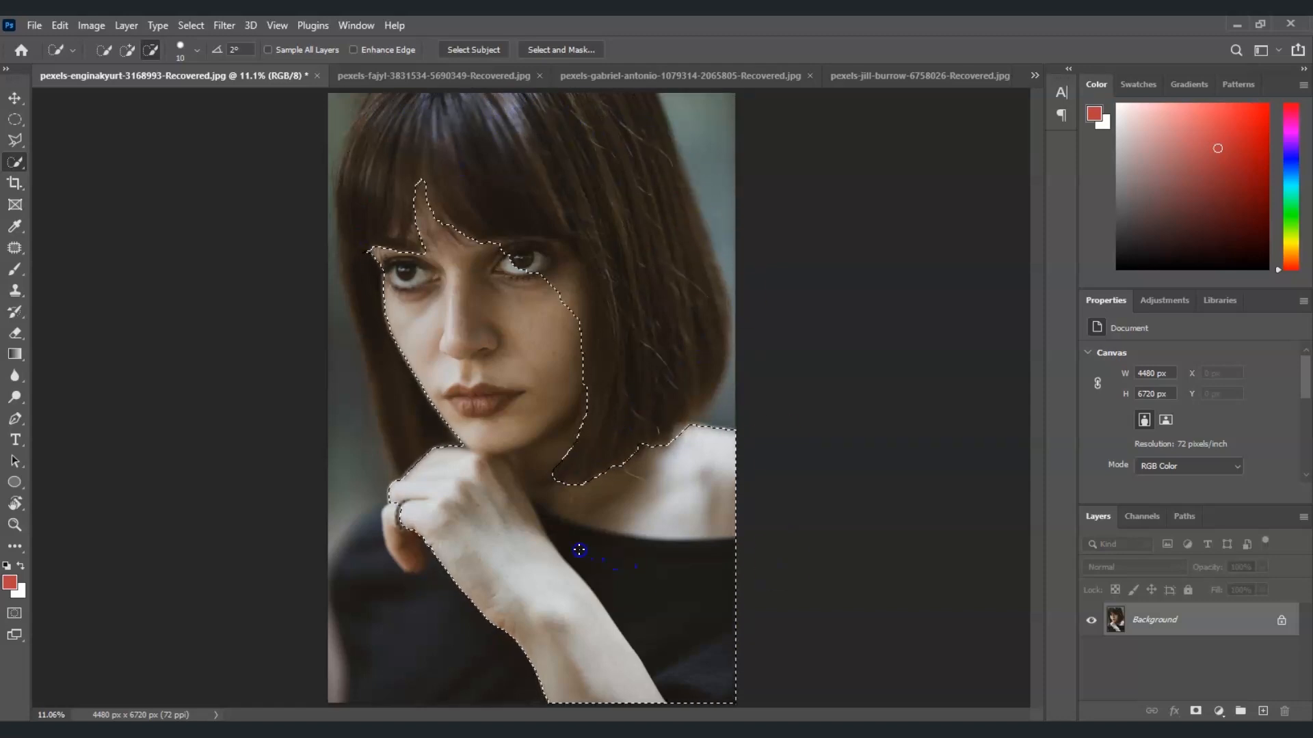
pyautogui.moveTo(601, 455)
pyautogui.mouseDown()
pyautogui.moveTo(578, 438)
pyautogui.moveTo(602, 393)
pyautogui.moveTo(537, 468)
pyautogui.moveTo(561, 430)
pyautogui.moveTo(571, 314)
pyautogui.moveTo(551, 269)
pyautogui.moveTo(532, 244)
pyautogui.mouseUp()
pyautogui.moveTo(545, 501)
pyautogui.mouseDown()
pyautogui.moveTo(703, 450)
pyautogui.moveTo(631, 476)
pyautogui.moveTo(574, 531)
pyautogui.mouseUp()
pyautogui.moveTo(608, 330); pyautogui.dragTo(600, 278)
pyautogui.moveTo(577, 340)
pyautogui.mouseDown()
pyautogui.moveTo(571, 271)
pyautogui.moveTo(586, 299)
pyautogui.mouseUp()
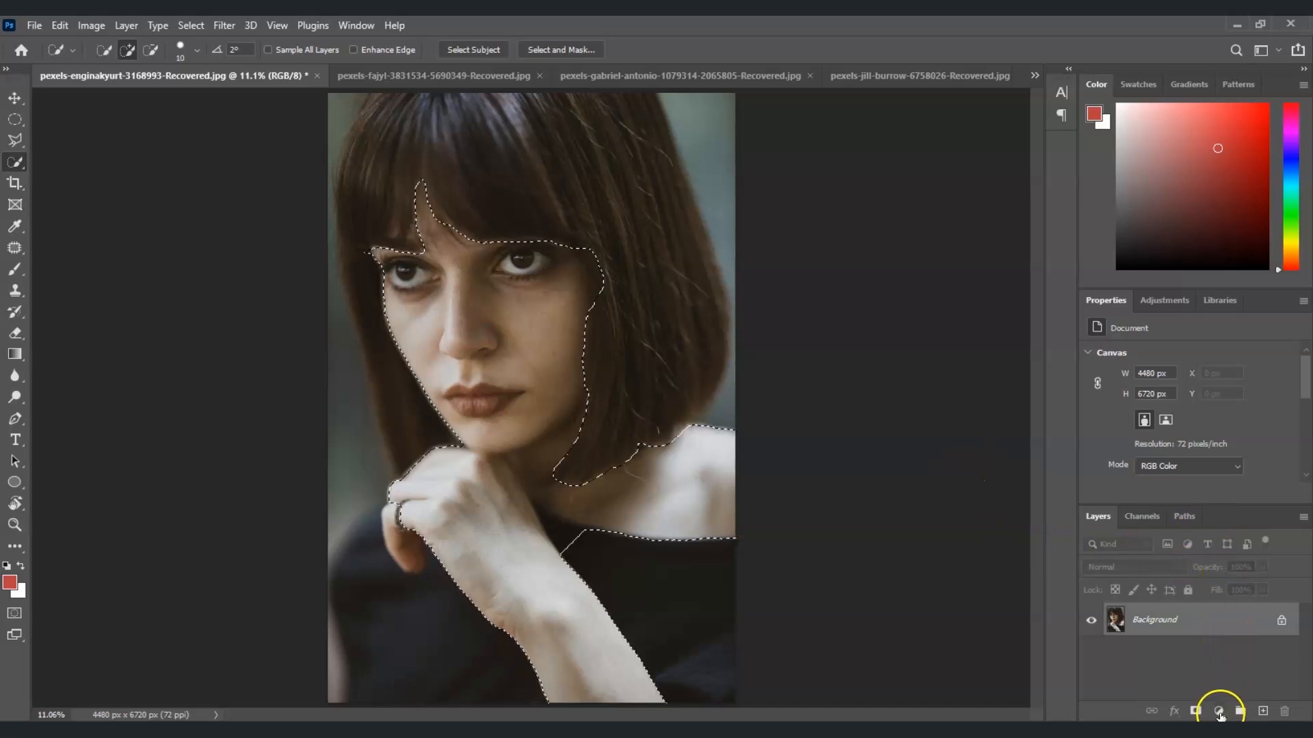
# Step: Add a Hue/Saturation adjustment to the skin selection with saturation +45 and toggle its visibility to compare
pyautogui.click(1220, 713)
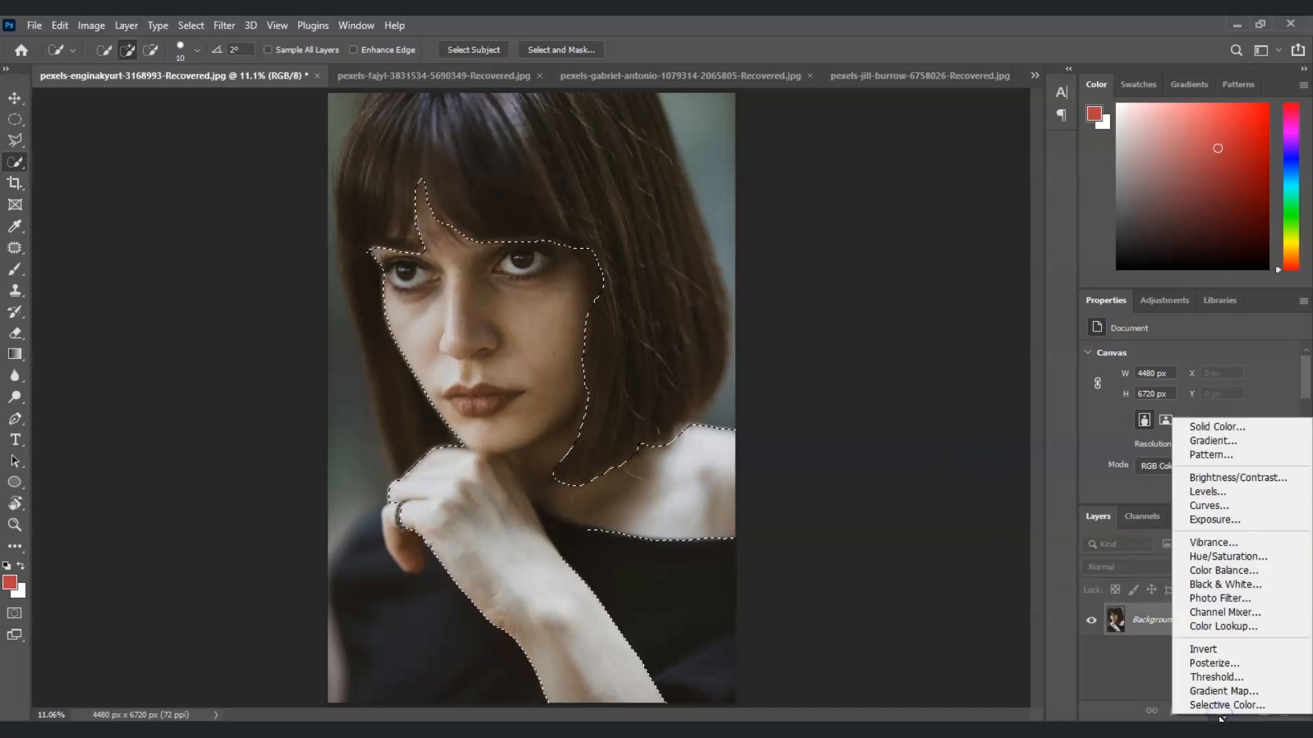
pyautogui.click(1228, 556)
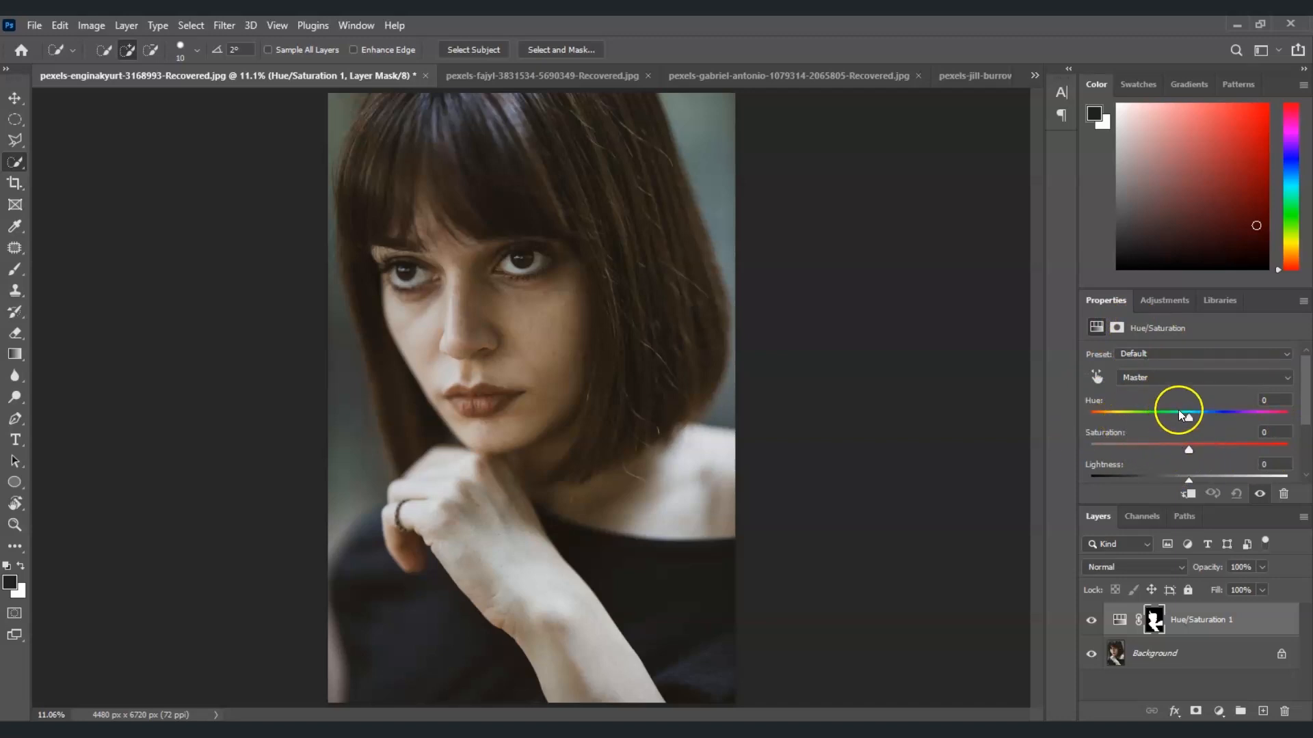
pyautogui.moveTo(1185, 451); pyautogui.dragTo(1229, 450)
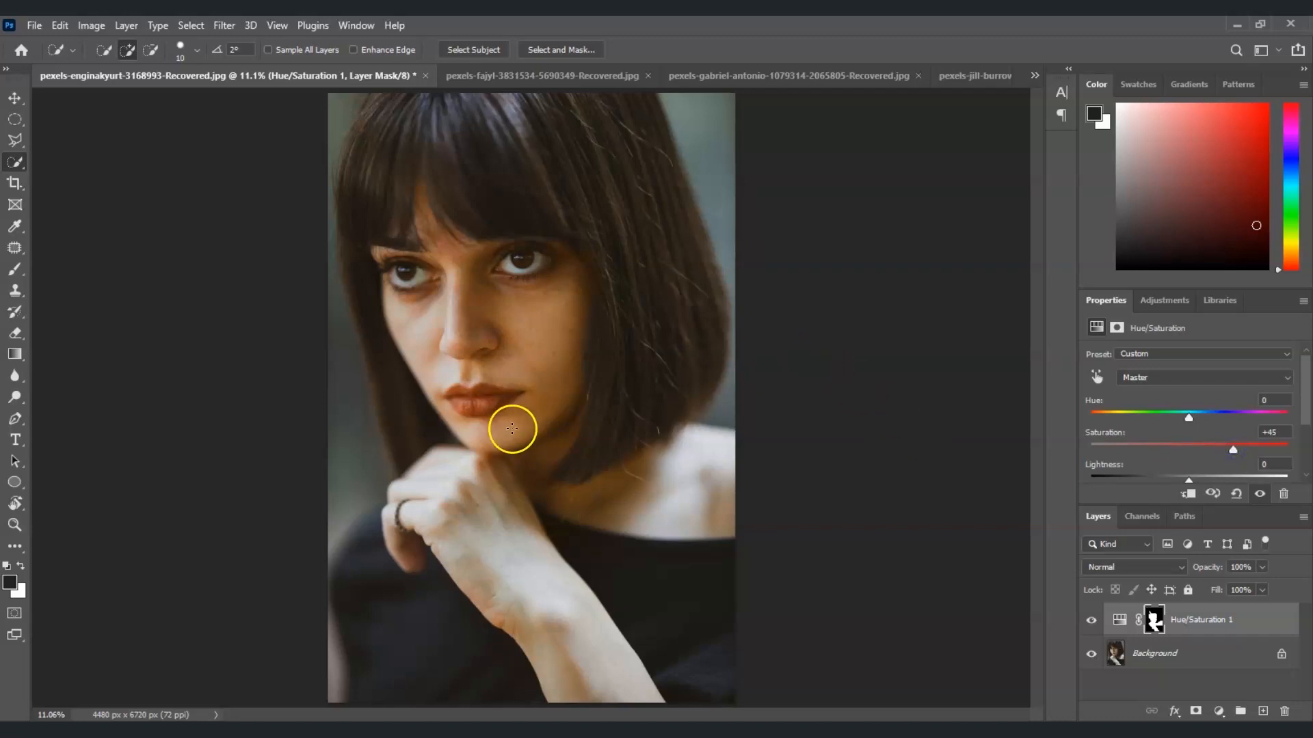
pyautogui.click(1093, 622)
pyautogui.click(1093, 622)
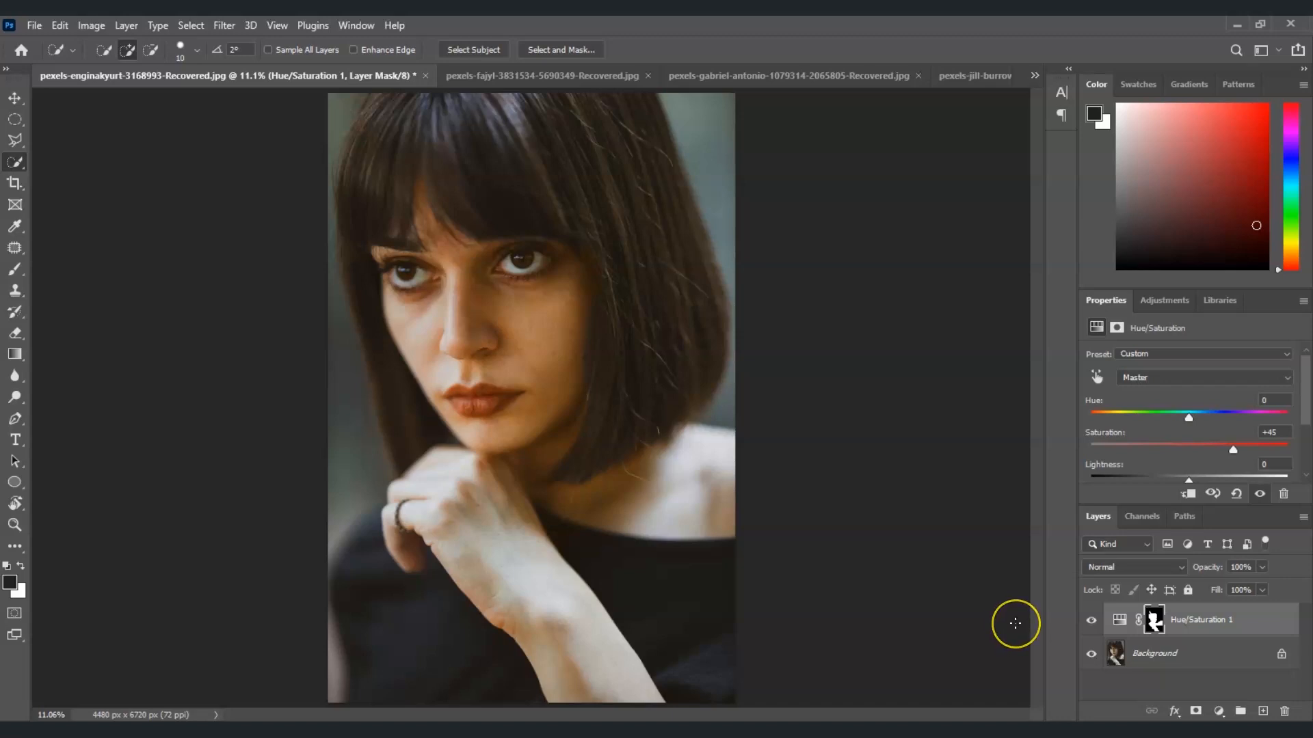
# Step: Delete the Hue/Saturation adjustment layer
pyautogui.click(1200, 624)
pyautogui.moveTo(1200, 624); pyautogui.dragTo(1288, 706)
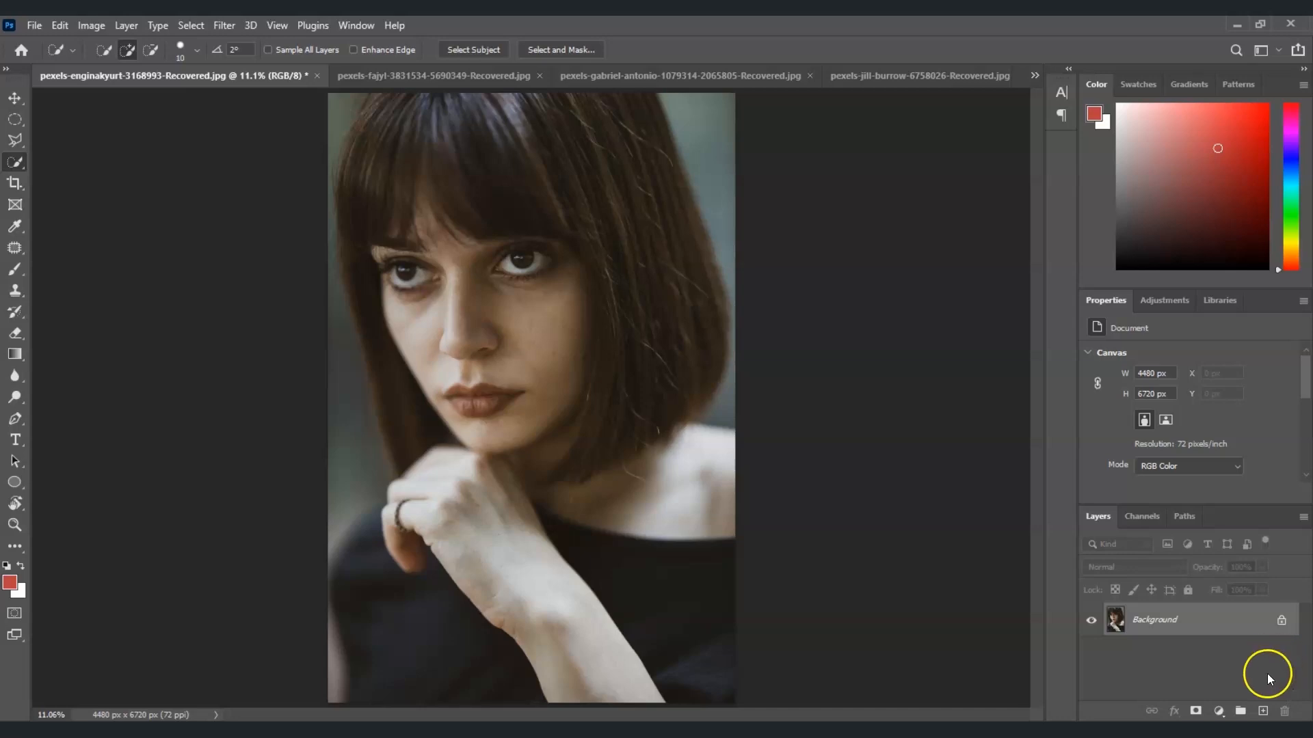
# Step: Reselect the face, neck and hand skin on the Background layer with the Quick Selection tool
pyautogui.click(1212, 625)
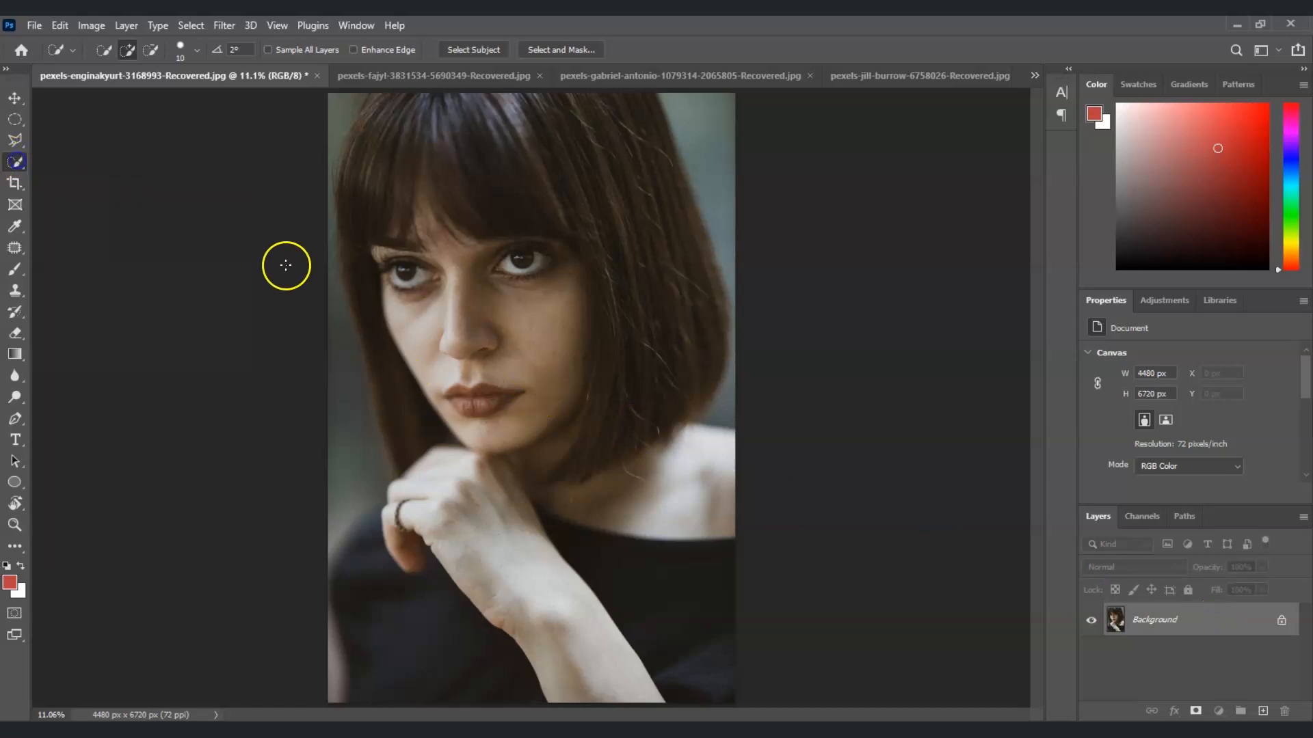
pyautogui.moveTo(545, 363)
pyautogui.mouseDown()
pyautogui.moveTo(536, 301)
pyautogui.moveTo(456, 266)
pyautogui.moveTo(429, 240)
pyautogui.moveTo(423, 195)
pyautogui.moveTo(412, 278)
pyautogui.moveTo(490, 427)
pyautogui.moveTo(576, 303)
pyautogui.moveTo(562, 263)
pyautogui.moveTo(538, 333)
pyautogui.moveTo(426, 499)
pyautogui.moveTo(404, 548)
pyautogui.mouseUp()
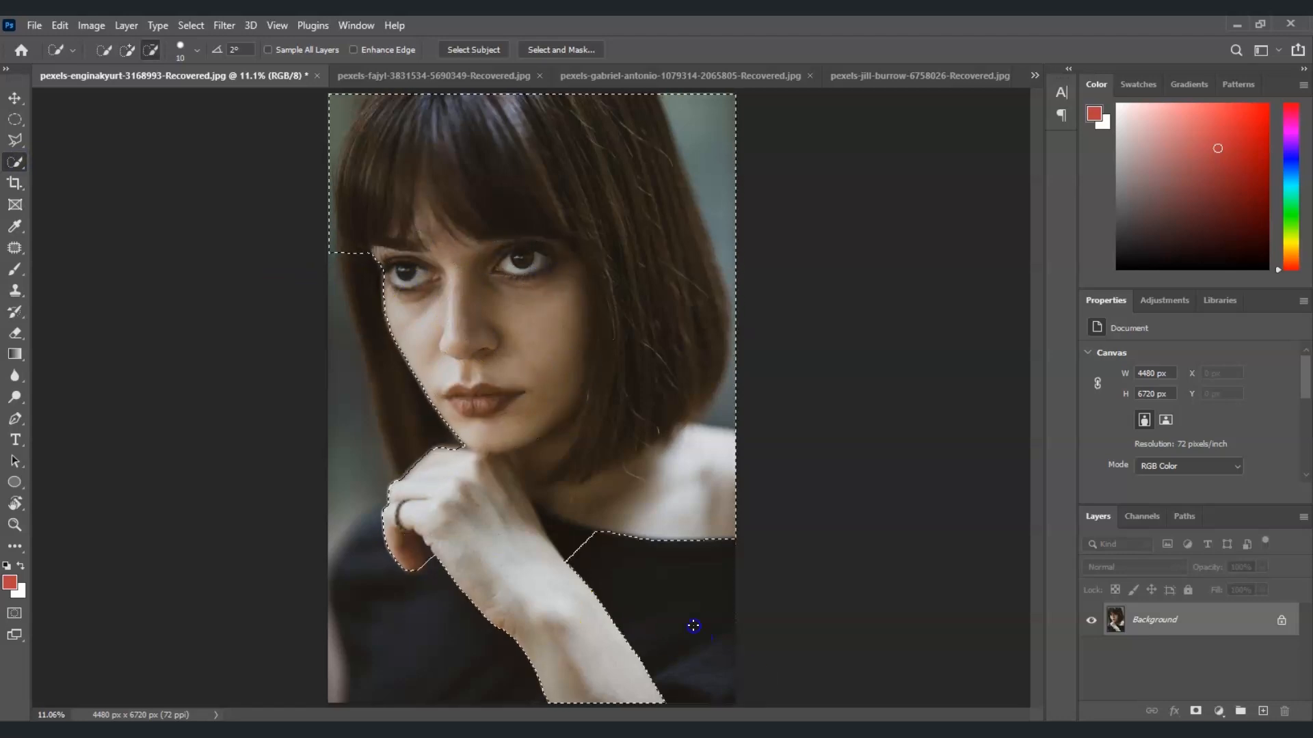
pyautogui.moveTo(694, 624)
pyautogui.mouseDown()
pyautogui.moveTo(563, 463)
pyautogui.moveTo(644, 269)
pyautogui.moveTo(571, 404)
pyautogui.moveTo(557, 501)
pyautogui.moveTo(609, 504)
pyautogui.moveTo(653, 464)
pyautogui.moveTo(536, 556)
pyautogui.moveTo(428, 243)
pyautogui.moveTo(562, 333)
pyautogui.mouseUp()
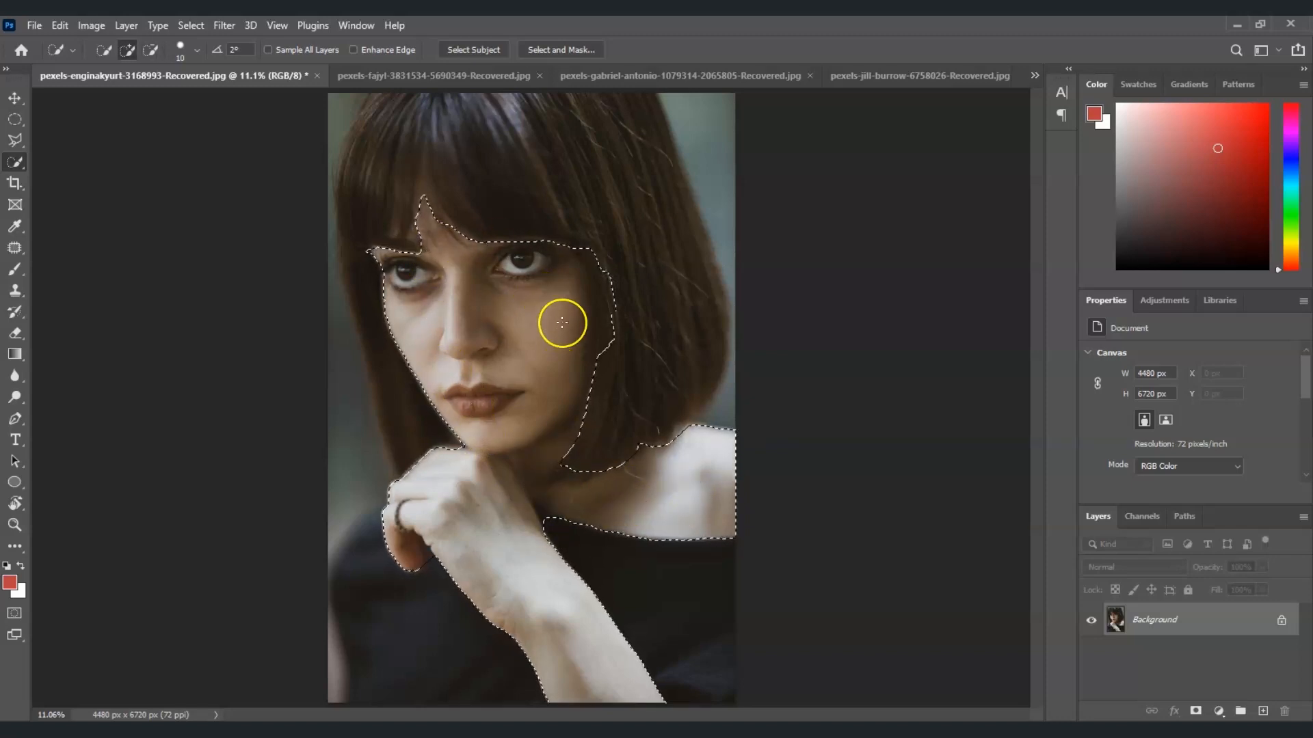
pyautogui.moveTo(673, 433)
pyautogui.mouseDown()
pyautogui.moveTo(626, 499)
pyautogui.moveTo(630, 478)
pyautogui.moveTo(561, 489)
pyautogui.moveTo(600, 474)
pyautogui.moveTo(554, 456)
pyautogui.moveTo(579, 473)
pyautogui.mouseUp()
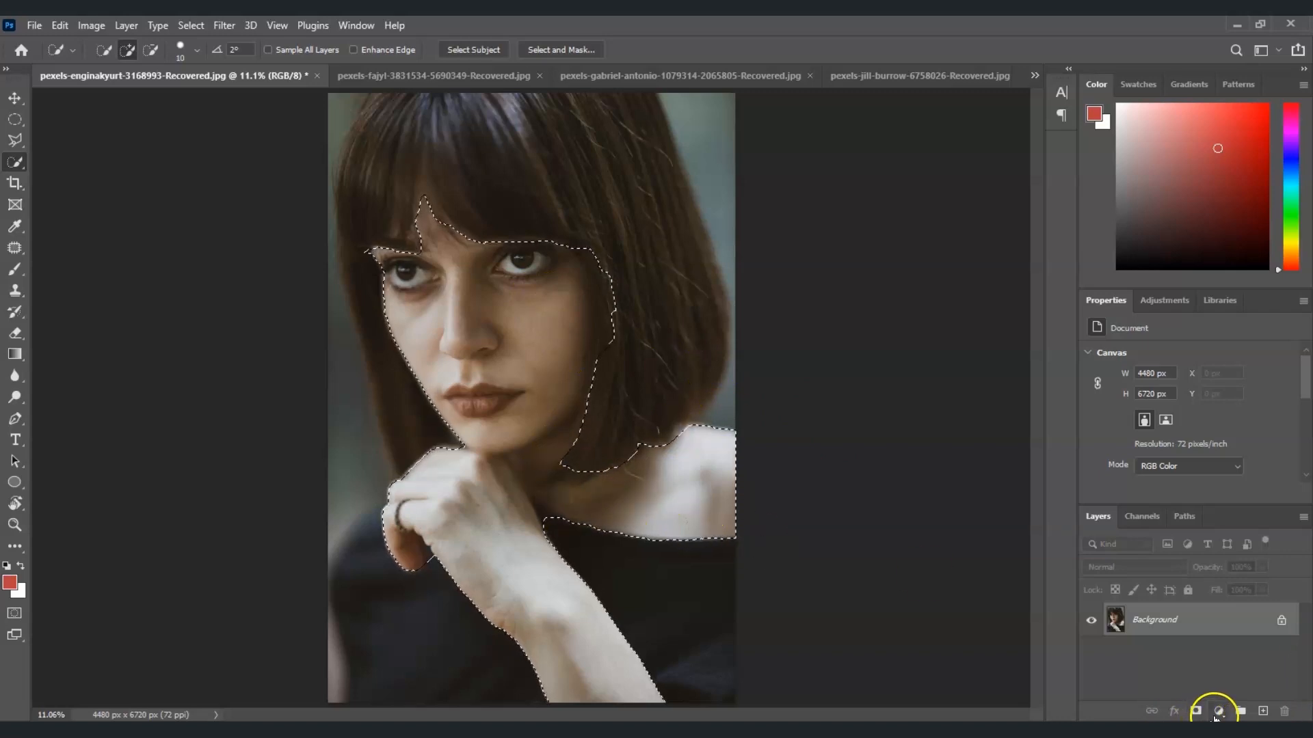
# Step: Add a Color Balance adjustment and set Midtones to Cyan-Red +23, Magenta-Green +10 and Yellow-Blue +6
pyautogui.click(1218, 713)
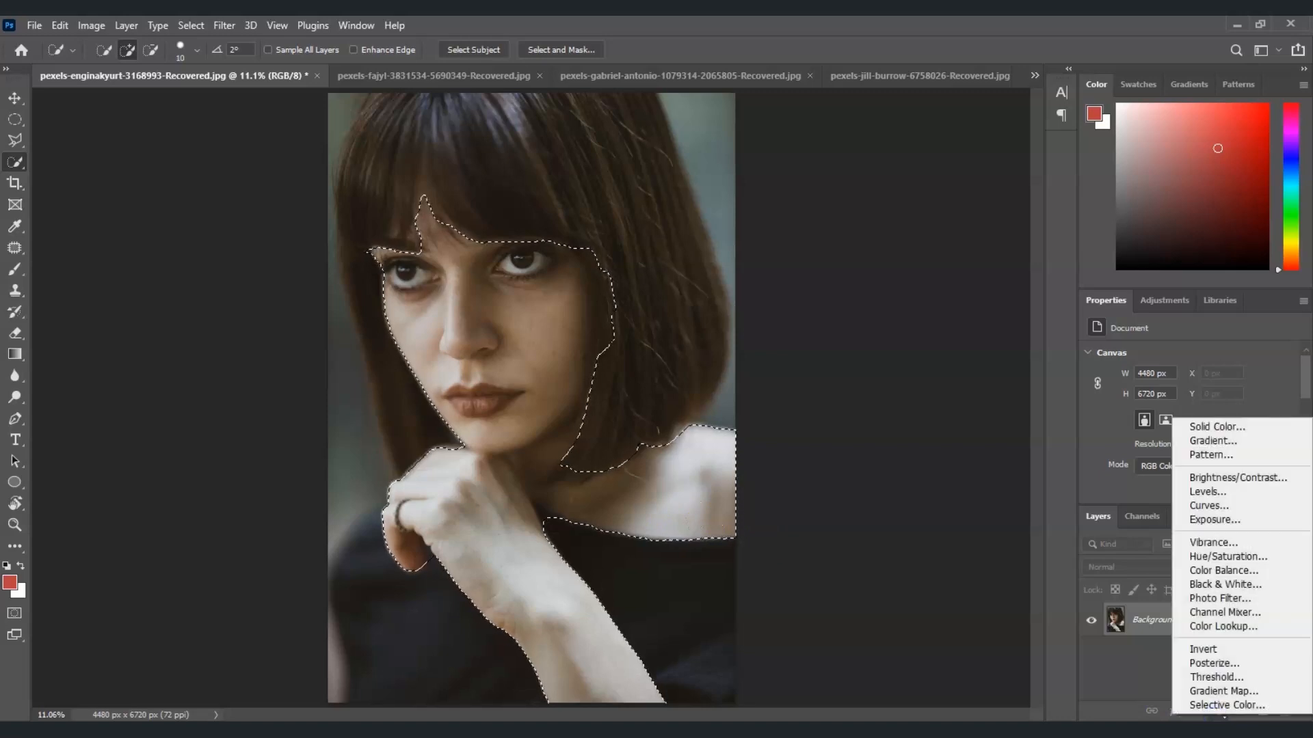
pyautogui.click(1271, 568)
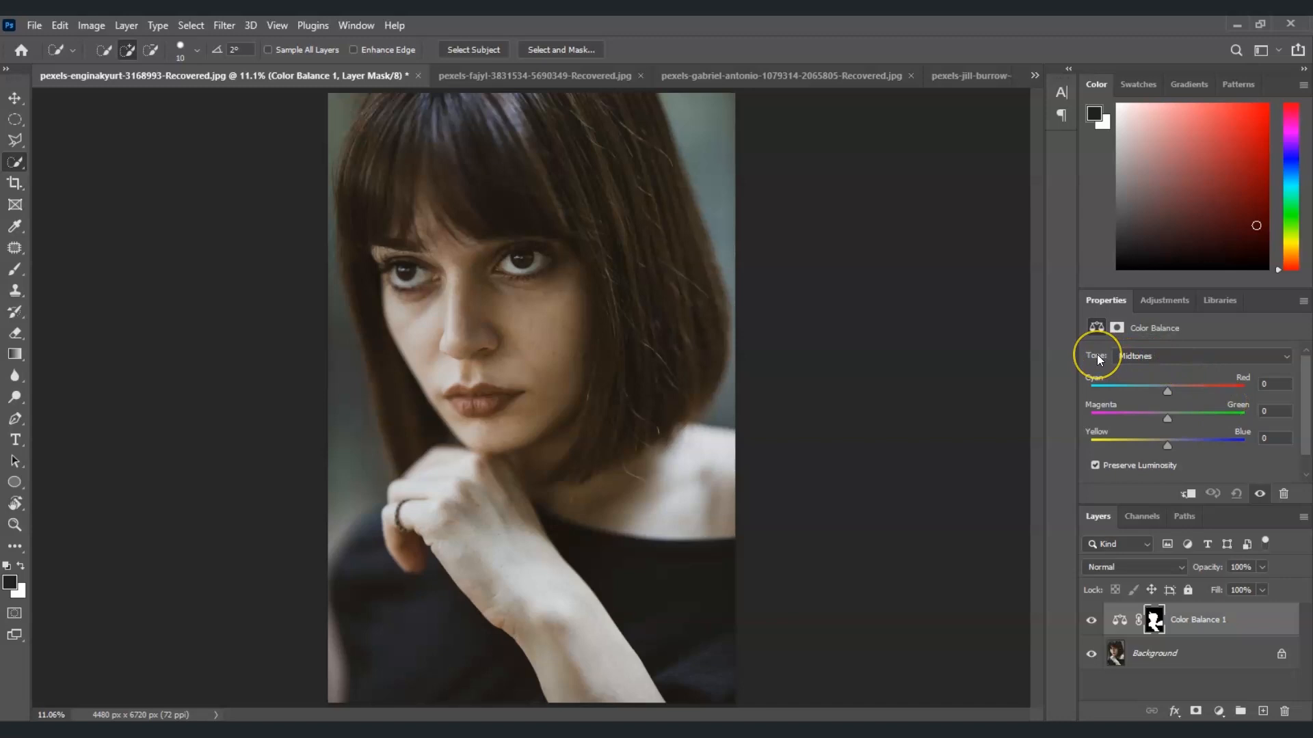
pyautogui.click(1166, 357)
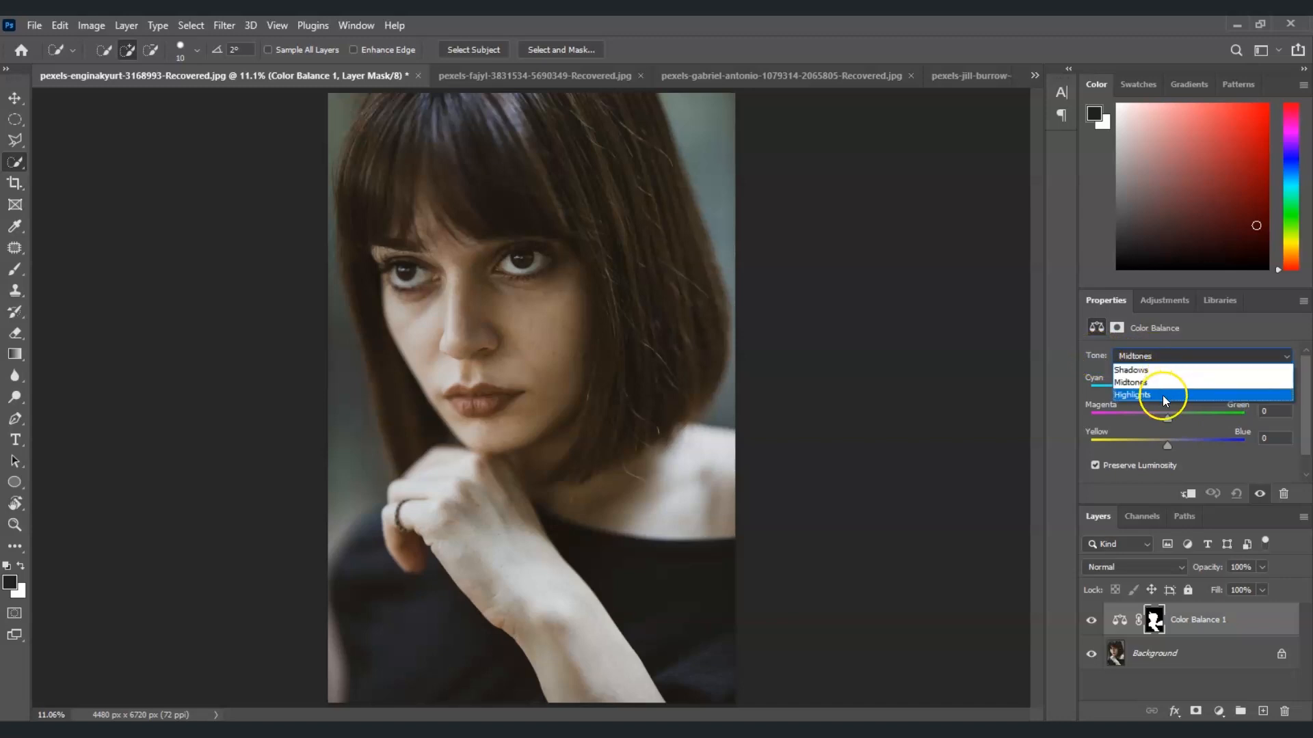
pyautogui.click(1040, 371)
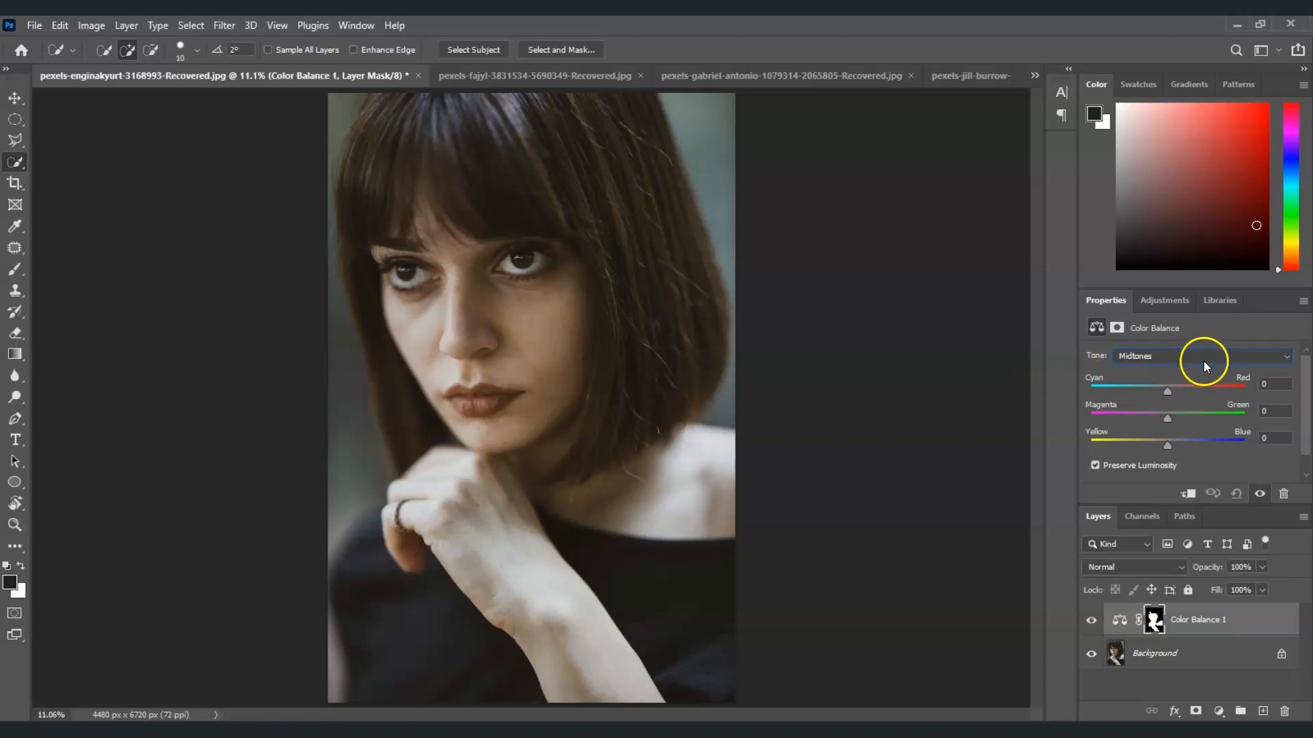
pyautogui.moveTo(1171, 386); pyautogui.dragTo(1174, 390)
pyautogui.moveTo(1175, 390); pyautogui.dragTo(1184, 389)
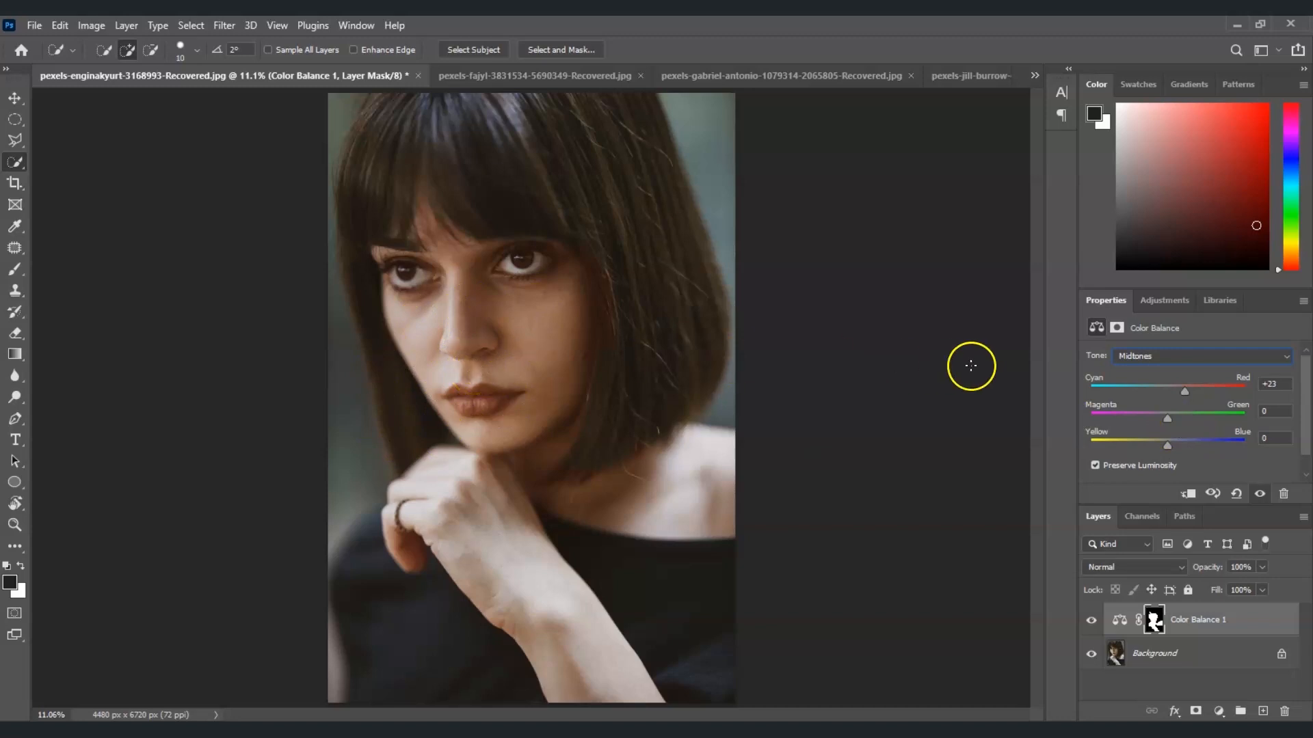
pyautogui.moveTo(1169, 423); pyautogui.dragTo(1174, 423)
pyautogui.moveTo(1170, 449); pyautogui.dragTo(1173, 447)
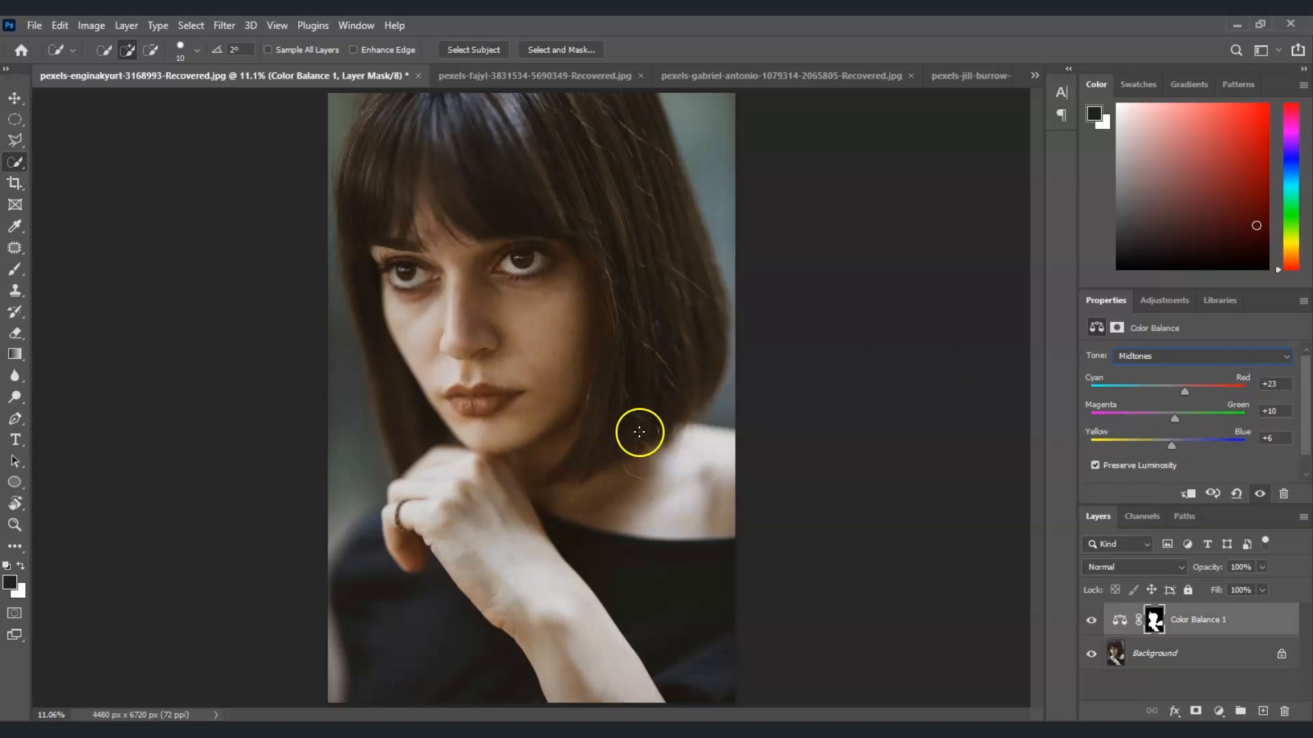
# Step: Switch the Color Balance tone to Shadows and nudge the Cyan-Red and Yellow-Blue sliders slightly
pyautogui.click(1218, 356)
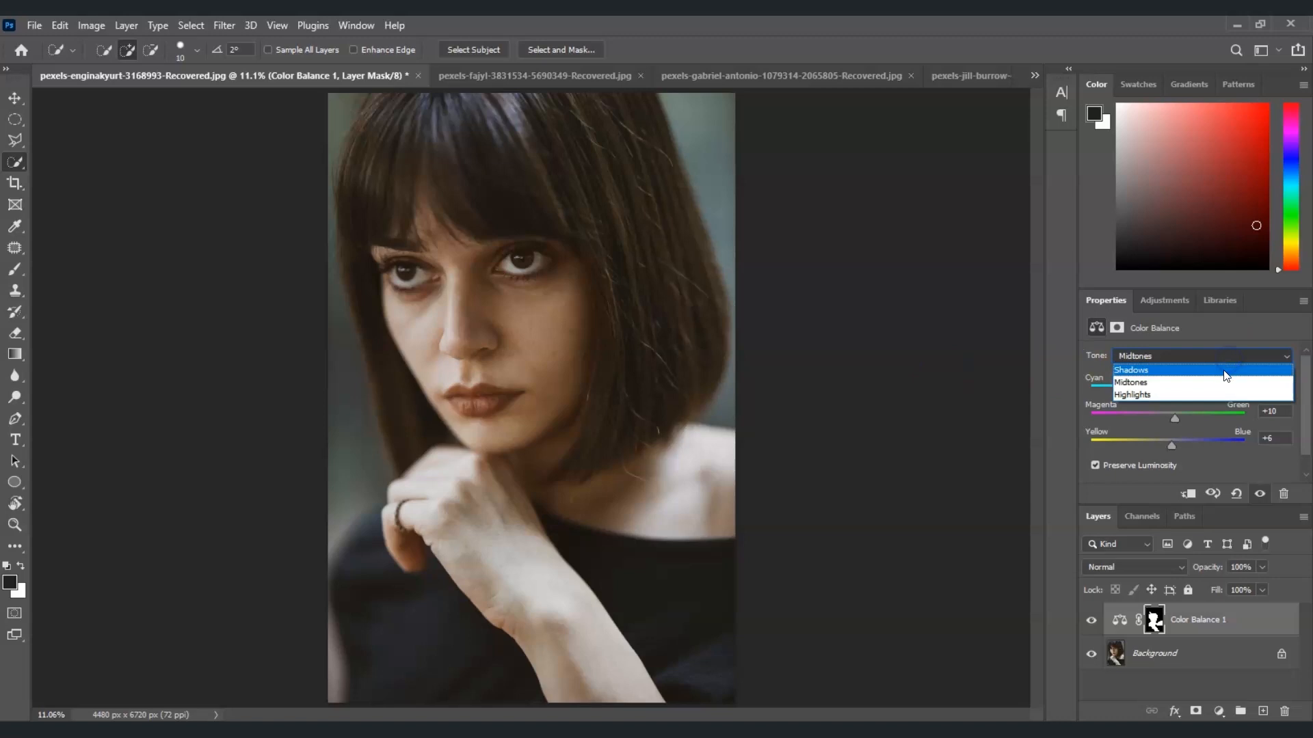
pyautogui.click(1226, 372)
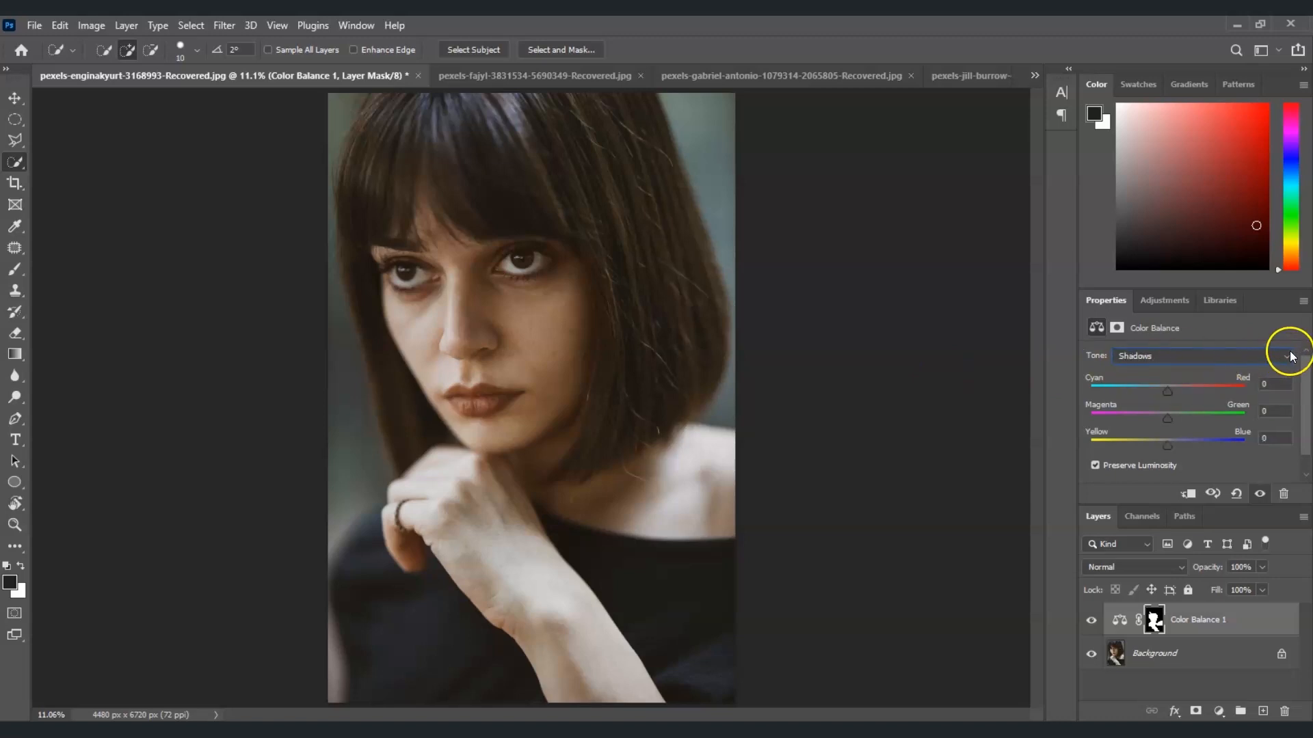
pyautogui.click(1289, 356)
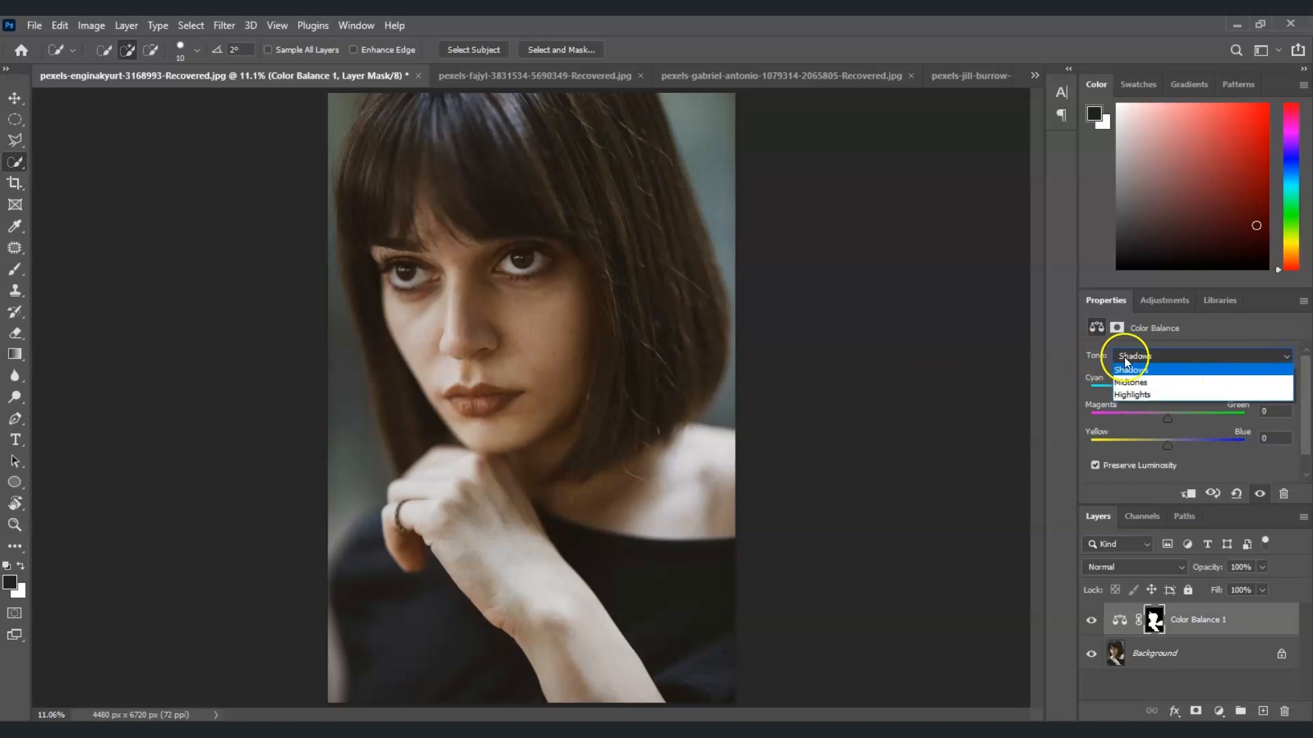
pyautogui.click(1228, 368)
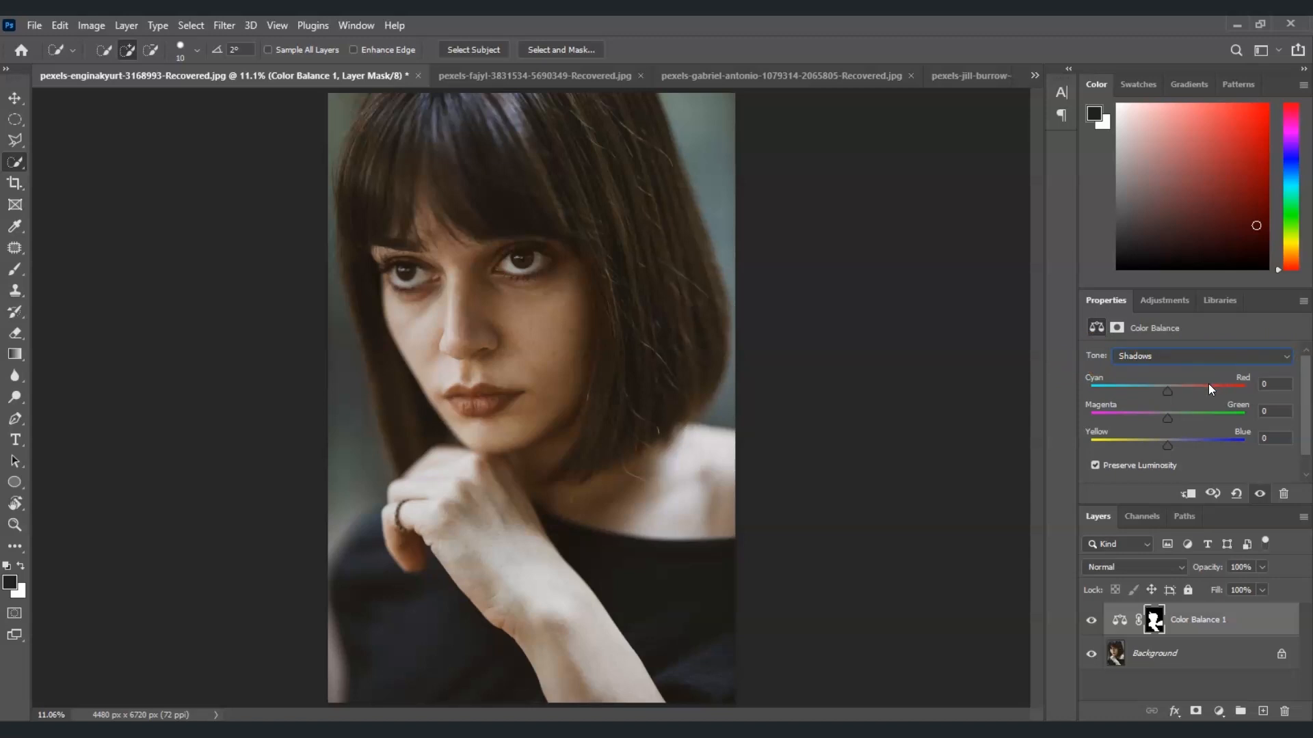
pyautogui.moveTo(1175, 392); pyautogui.dragTo(1173, 393)
pyautogui.moveTo(1166, 448); pyautogui.dragTo(1165, 446)
# Step: Switch the tone to Highlights, set Yellow-Blue to -17 and Cyan-Red to +10, and toggle the layer to compare
pyautogui.click(1177, 355)
pyautogui.click(1197, 399)
pyautogui.moveTo(1168, 446); pyautogui.dragTo(1157, 447)
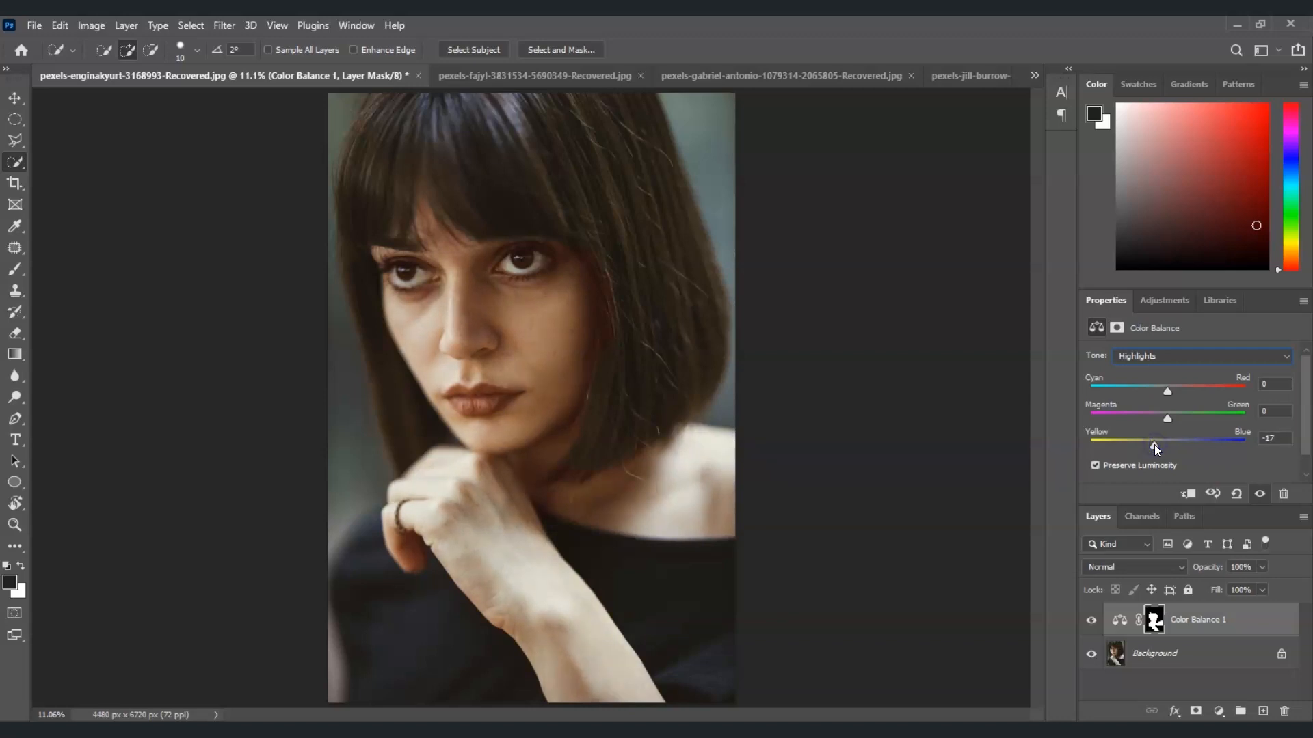
pyautogui.moveTo(1168, 392); pyautogui.dragTo(1180, 393)
pyautogui.click(1091, 620)
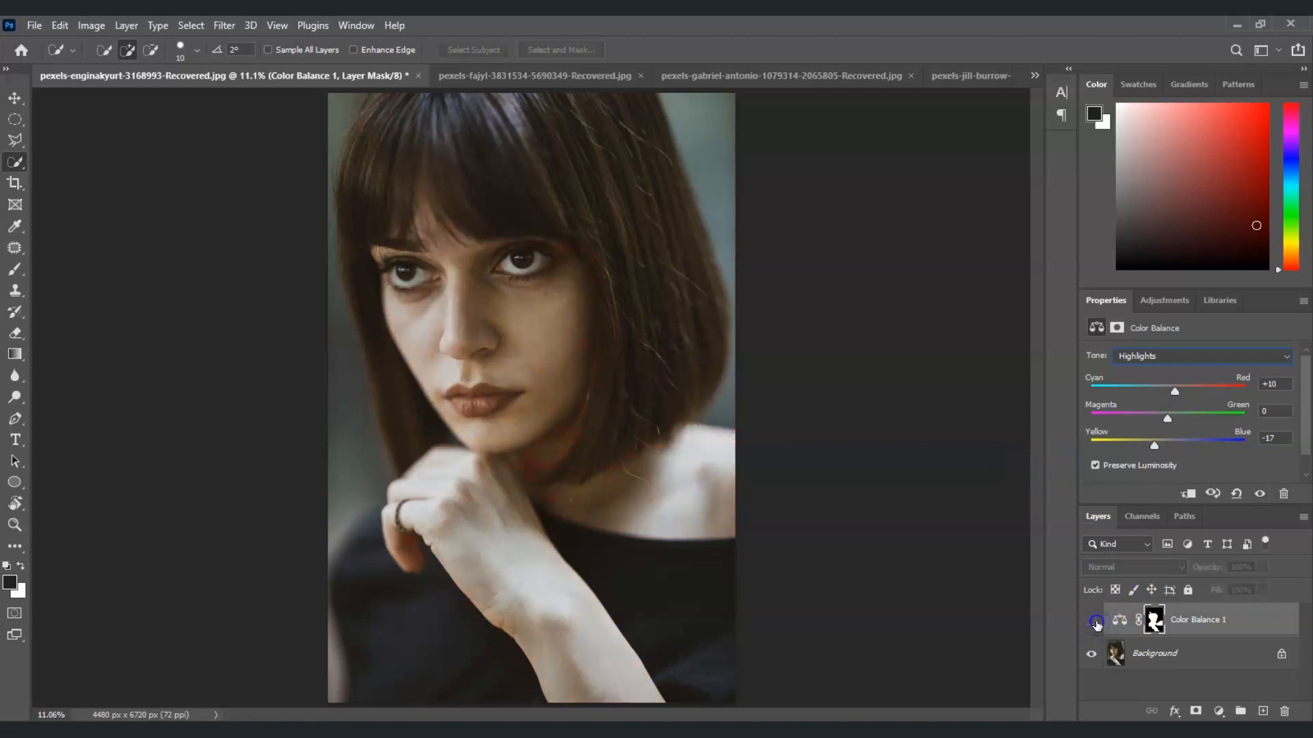
pyautogui.click(1094, 621)
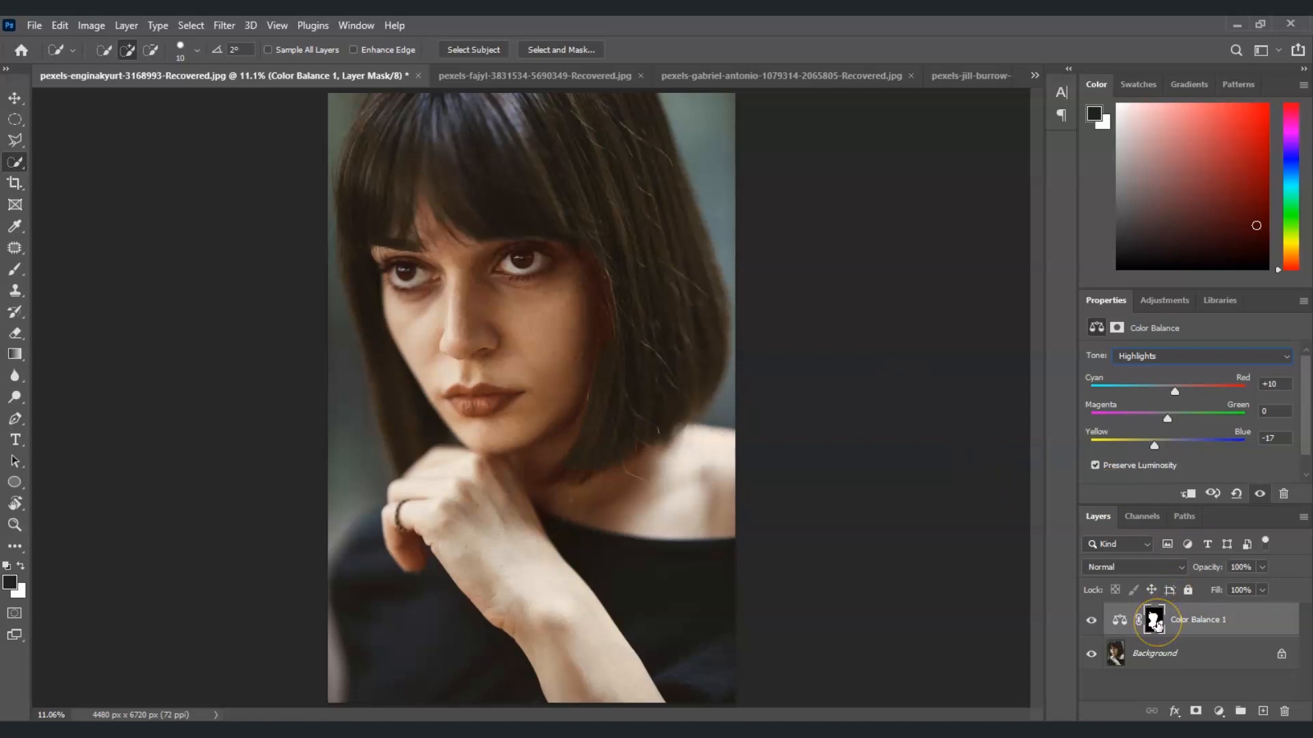
# Step: Paint on the Color Balance layer mask with the Brush tool to clean edges near the hair, eyes and chin
pyautogui.click(1155, 622)
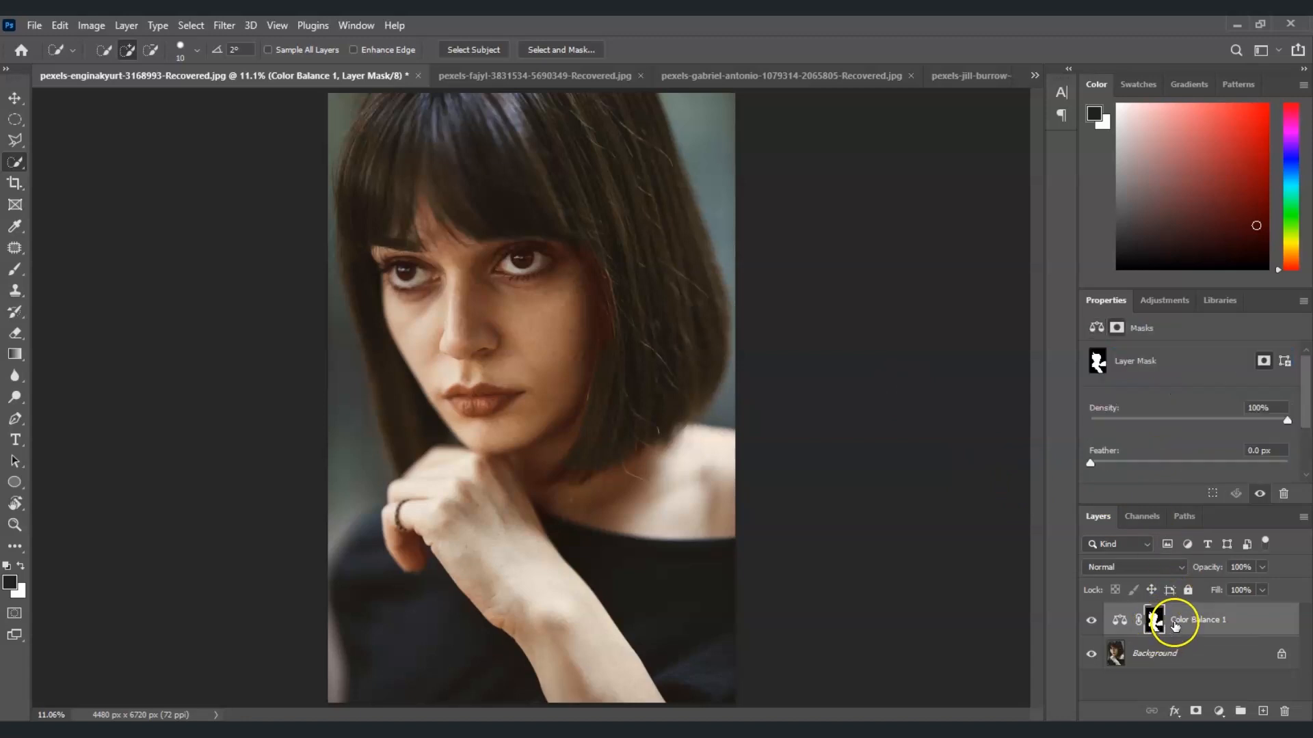
pyautogui.click(15, 269)
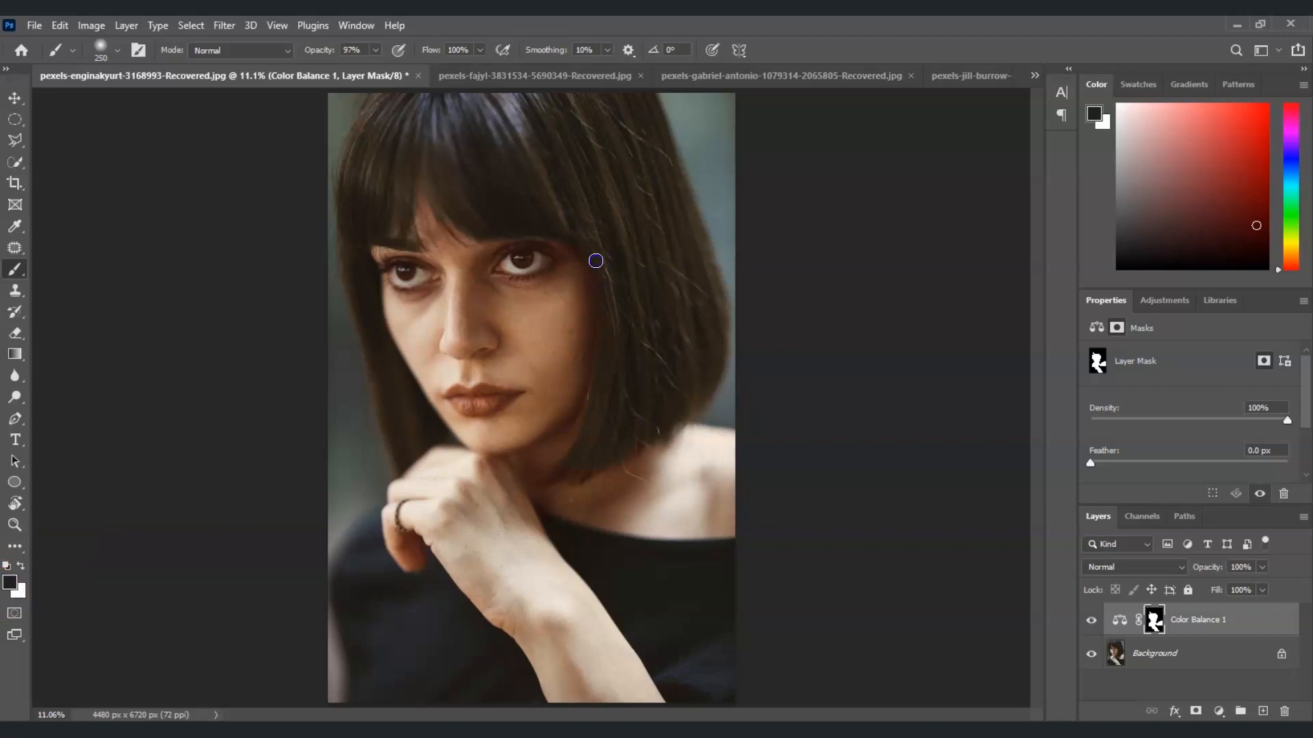
pyautogui.moveTo(570, 464); pyautogui.dragTo(575, 470)
pyautogui.moveTo(526, 260); pyautogui.dragTo(510, 265)
pyautogui.moveTo(404, 275); pyautogui.dragTo(404, 277)
# Step: Select the lips on the Background layer with the Quick Selection tool
pyautogui.click(1200, 658)
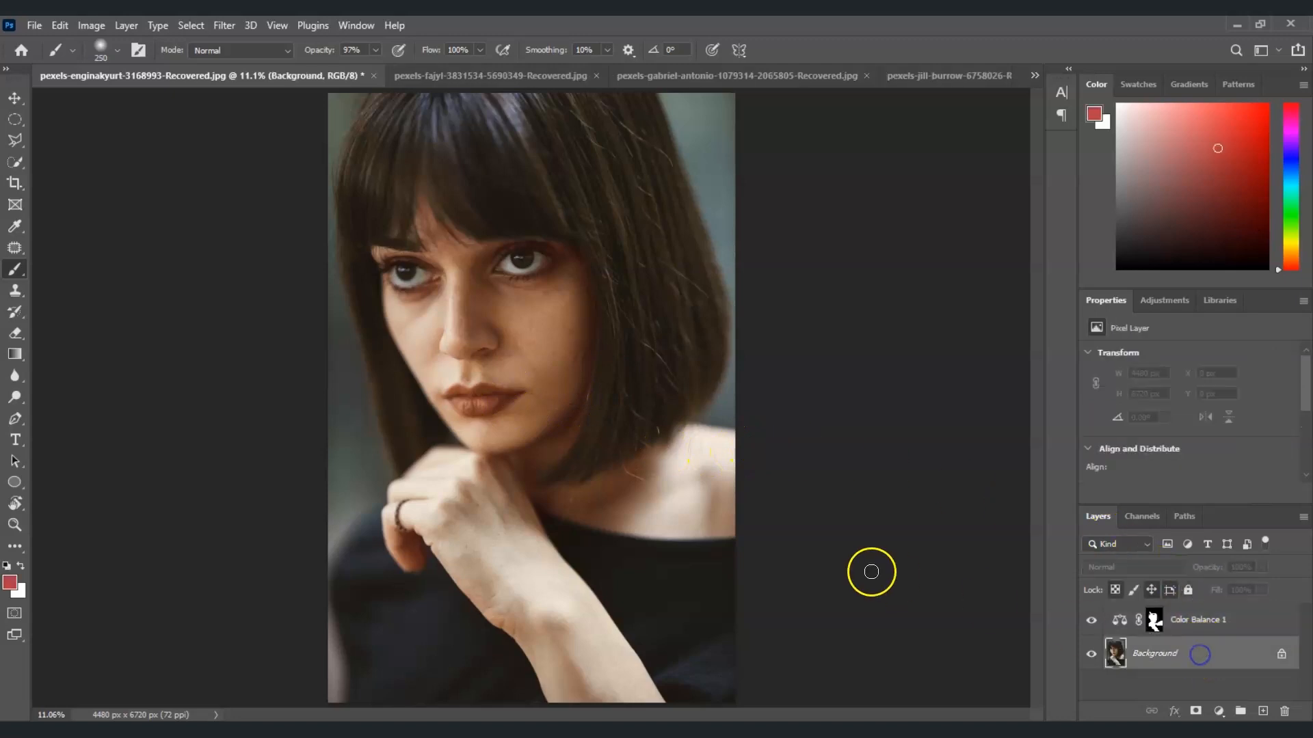
pyautogui.click(15, 163)
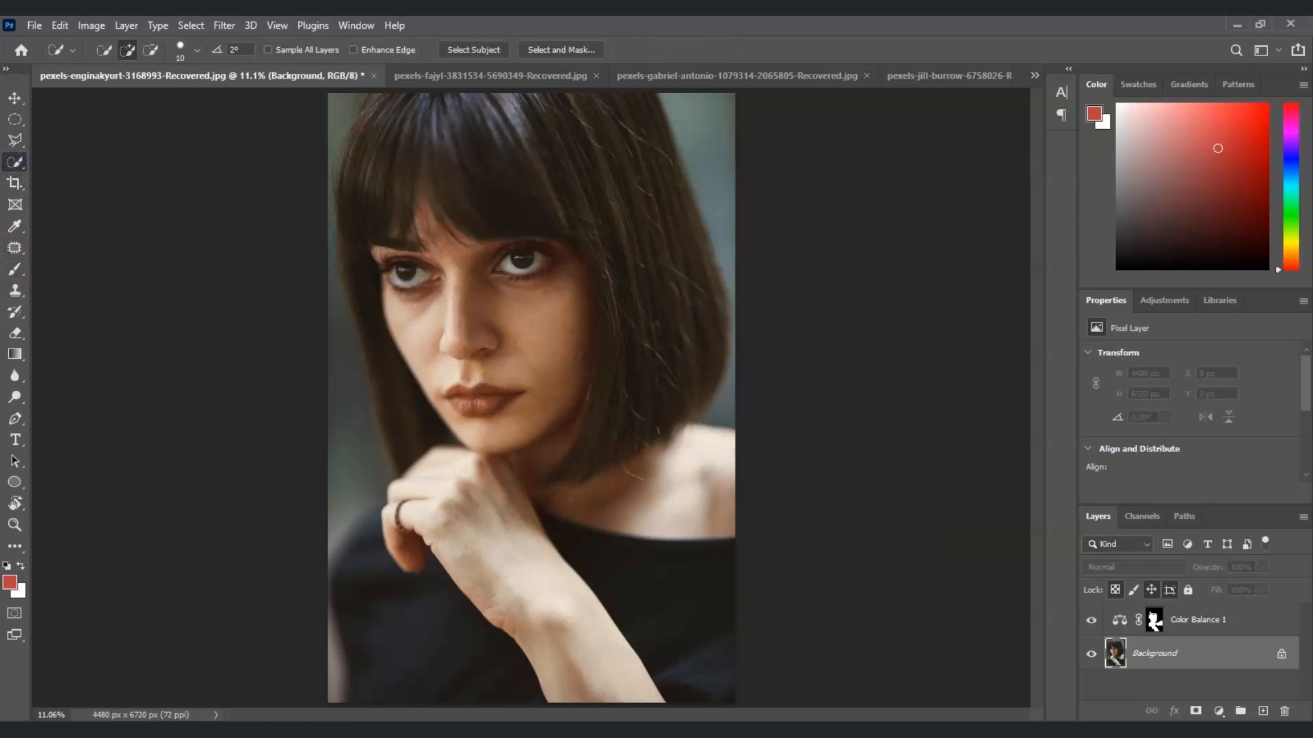
pyautogui.moveTo(493, 401)
pyautogui.mouseDown()
pyautogui.moveTo(453, 399)
pyautogui.moveTo(512, 393)
pyautogui.mouseUp()
pyautogui.click(518, 395)
# Step: Add a Hue/Saturation adjustment to the lips and set saturation to +43
pyautogui.click(1217, 711)
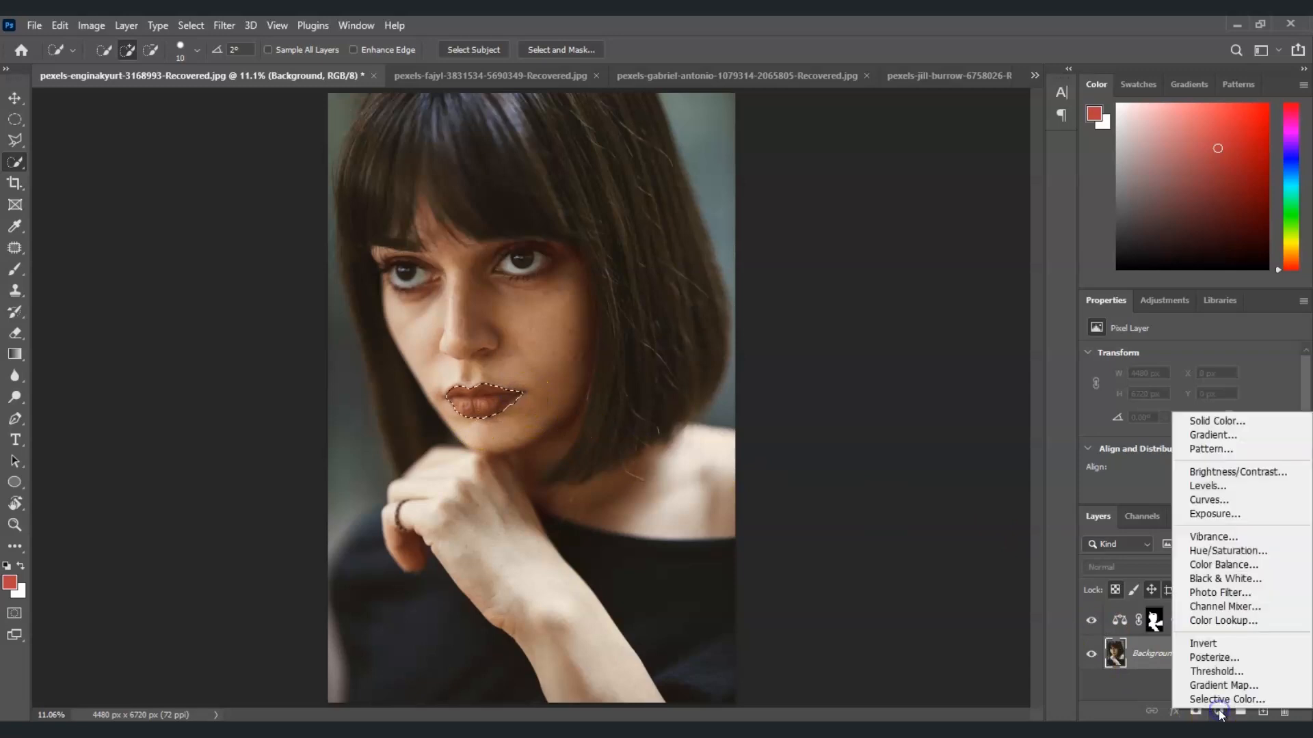
pyautogui.click(1276, 552)
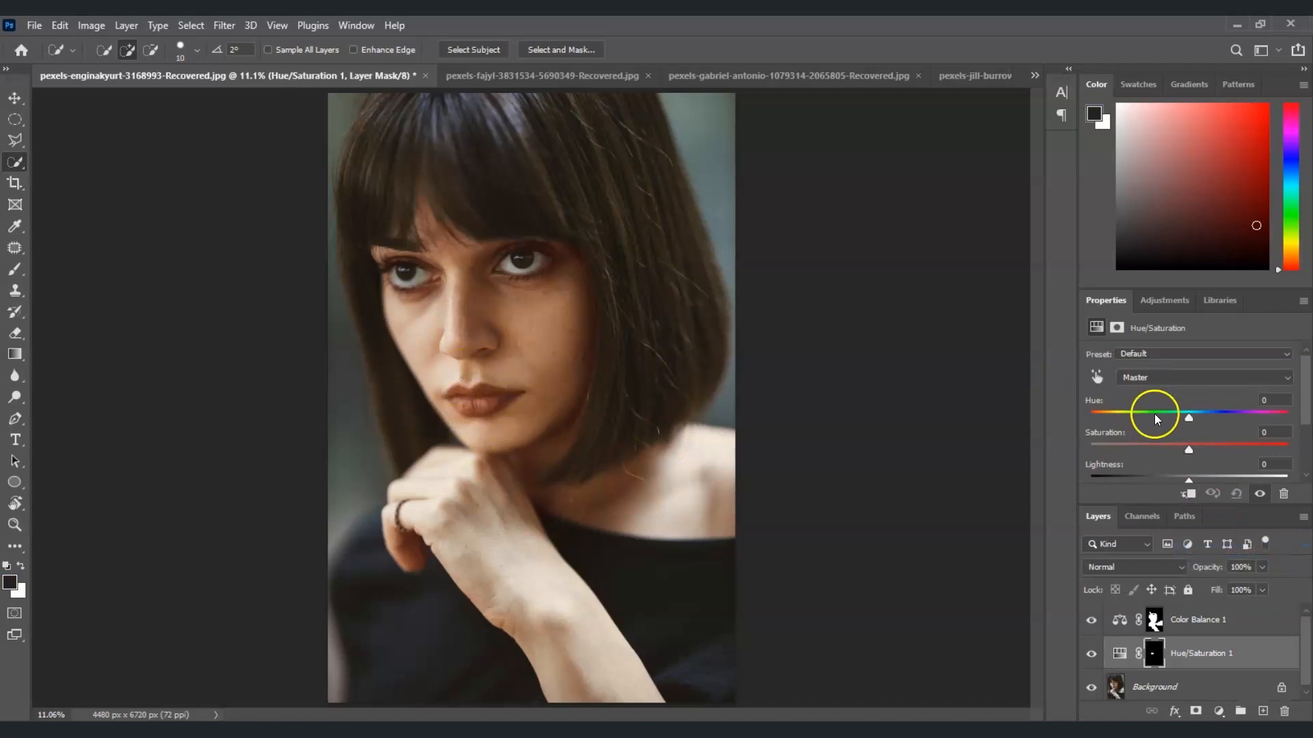
pyautogui.moveTo(1188, 450); pyautogui.dragTo(1236, 449)
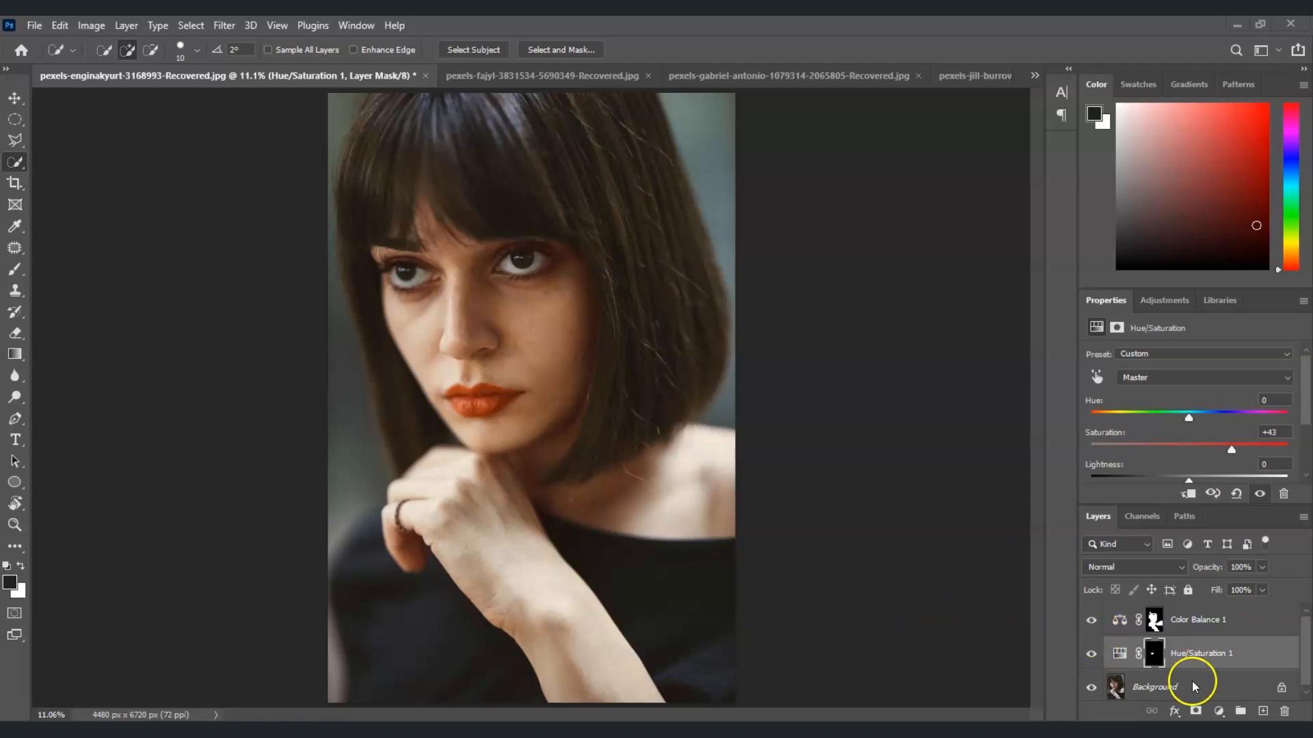
# Step: Toggle the visibility of the Color Balance and Hue/Saturation layers to compare before and after
pyautogui.click(1091, 619)
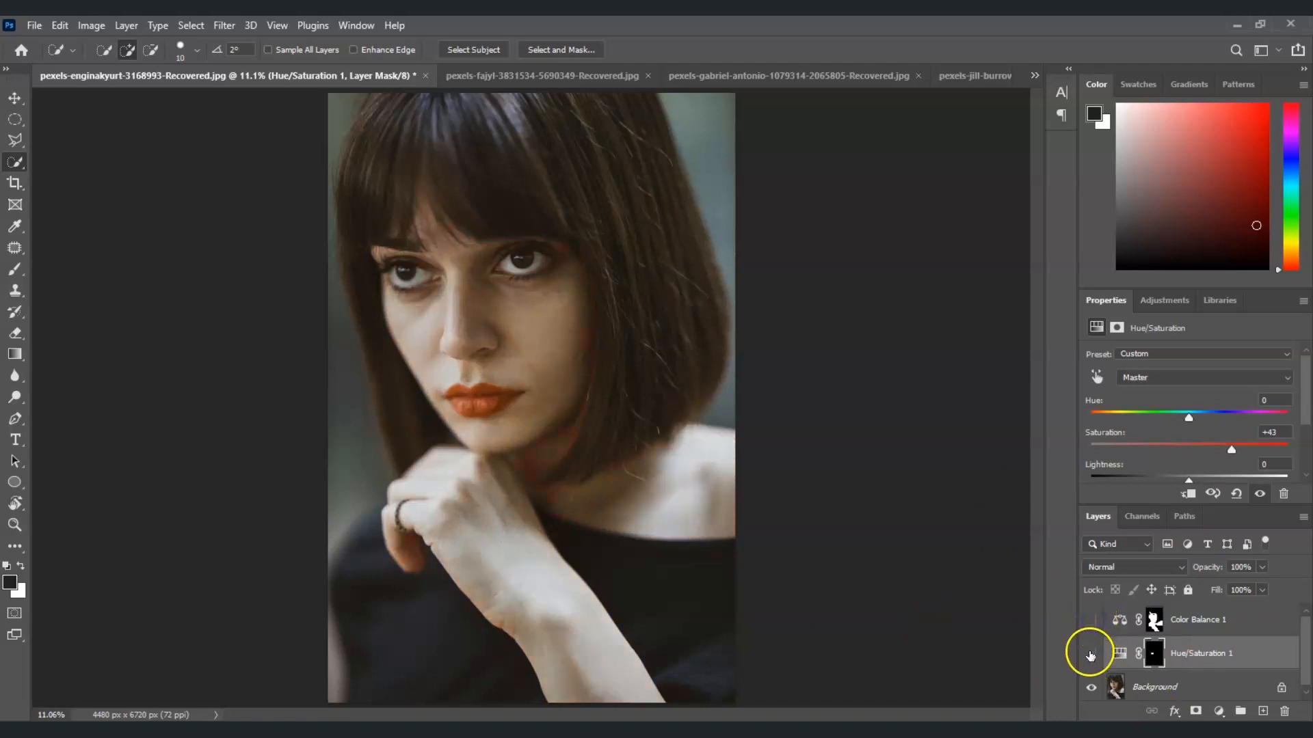
pyautogui.click(1091, 654)
pyautogui.click(1091, 621)
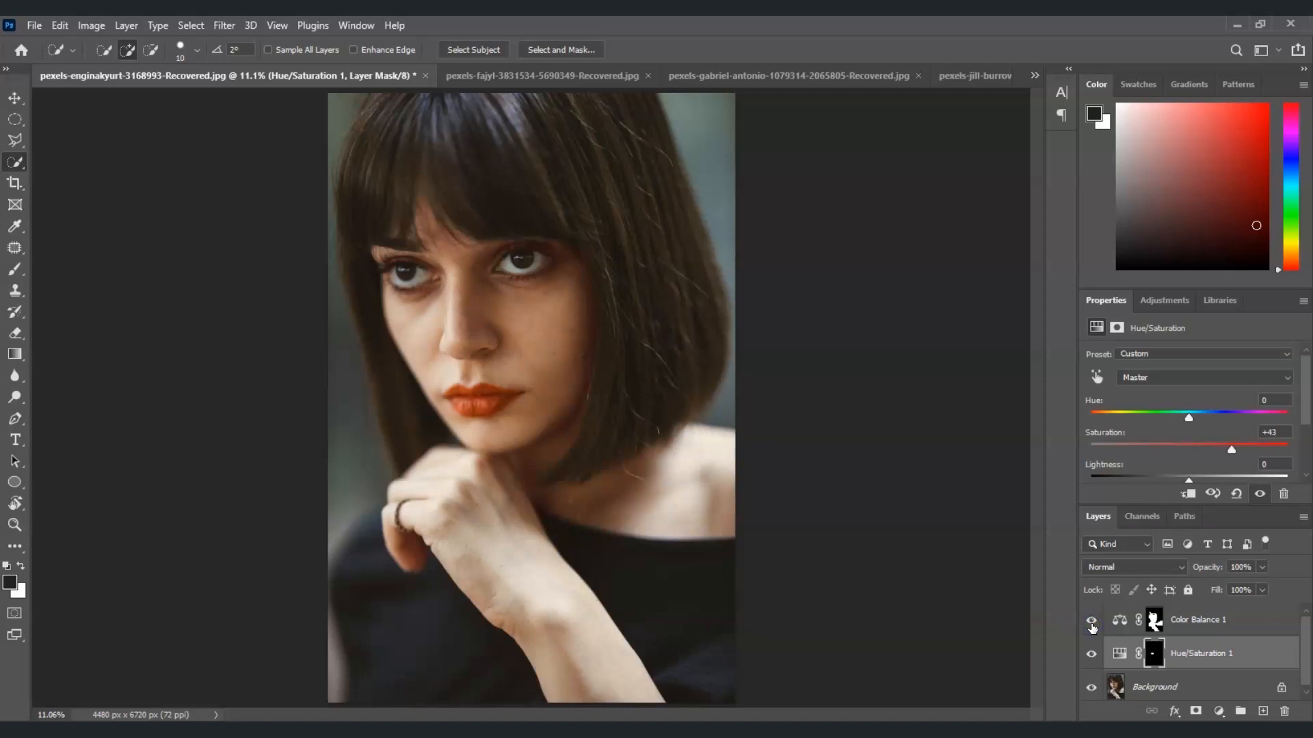